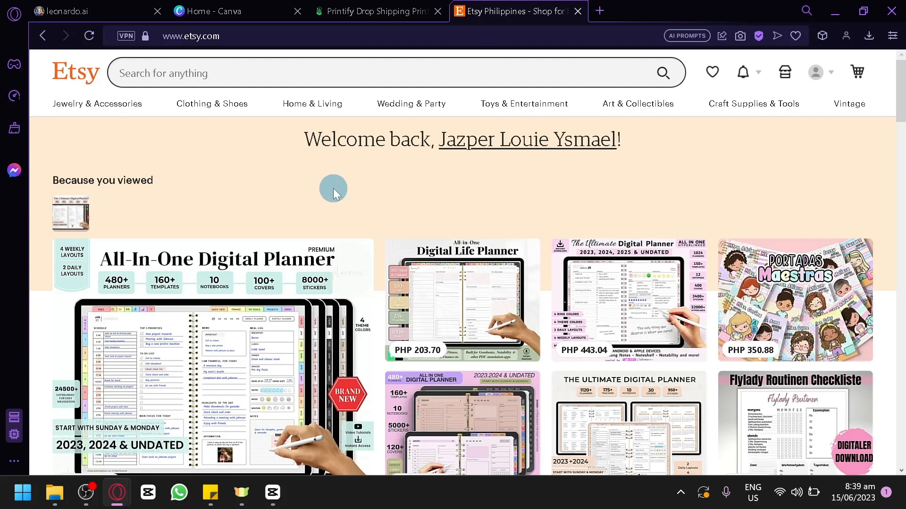
Switch to Leonardo.Ai and review the previously generated lion images in the AI Generation Tool
{"action": "left_click", "coordinate": [132, 6]}
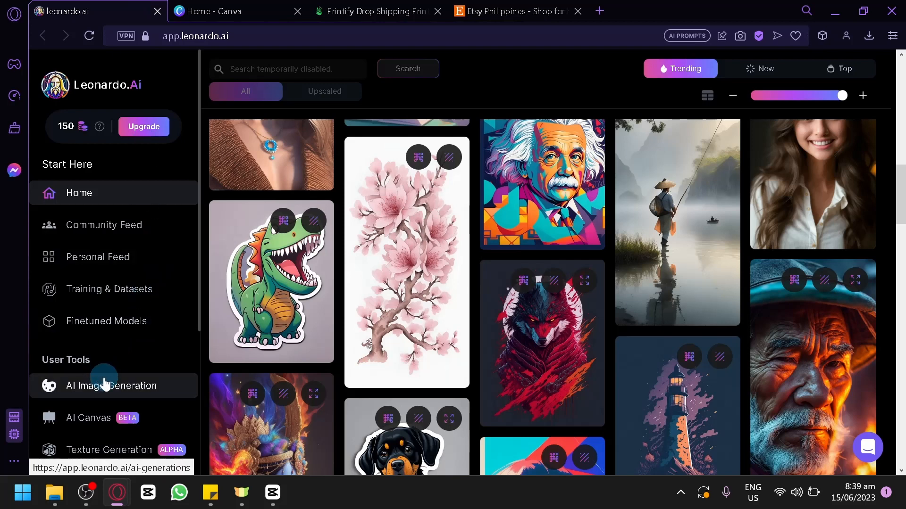
{"action": "left_click", "coordinate": [105, 384]}
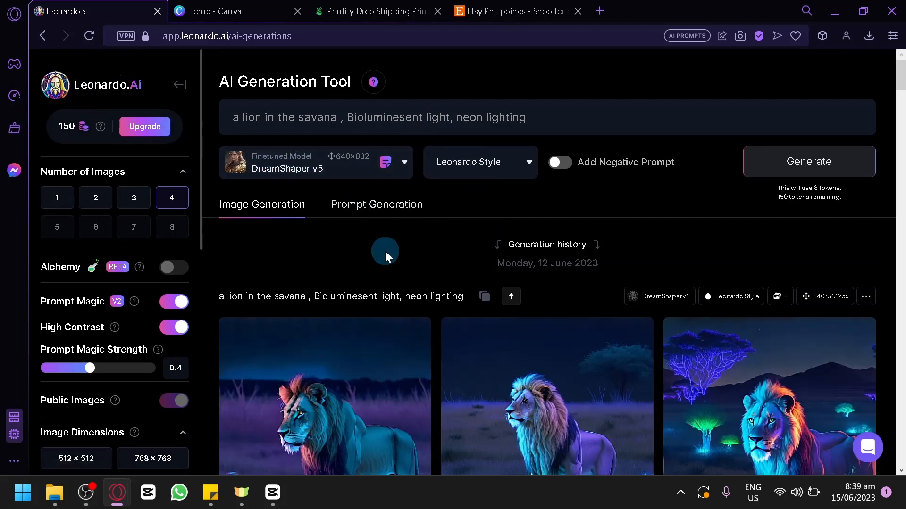
{"action": "scroll", "coordinate": [384, 250], "scroll_direction": "down", "scroll_amount": 2}
{"action": "scroll", "coordinate": [385, 251], "scroll_direction": "down", "scroll_amount": 4}
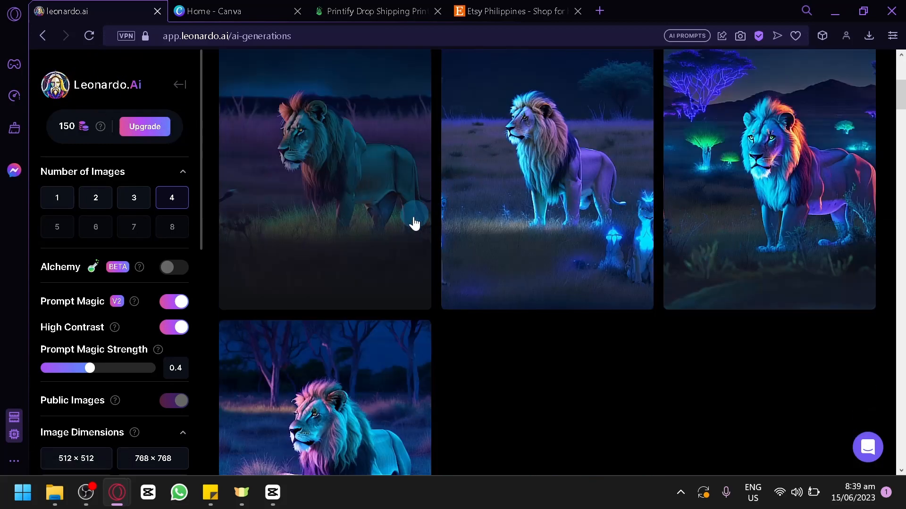
{"action": "scroll", "coordinate": [514, 370], "scroll_direction": "down", "scroll_amount": 2}
{"action": "scroll", "coordinate": [560, 374], "scroll_direction": "up", "scroll_amount": 8}
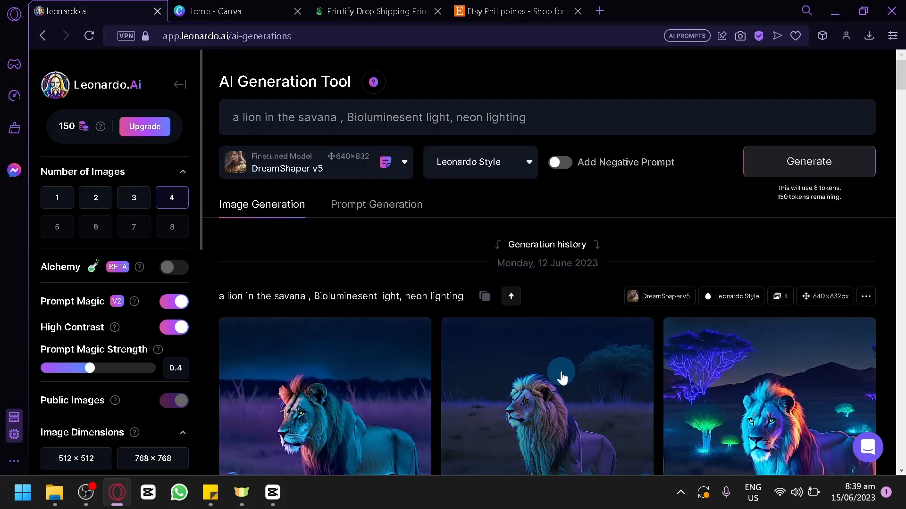
Return to the Leonardo.Ai home page and open "A lighthouse mashup with cross" from the recent creations
{"action": "left_click", "coordinate": [74, 92]}
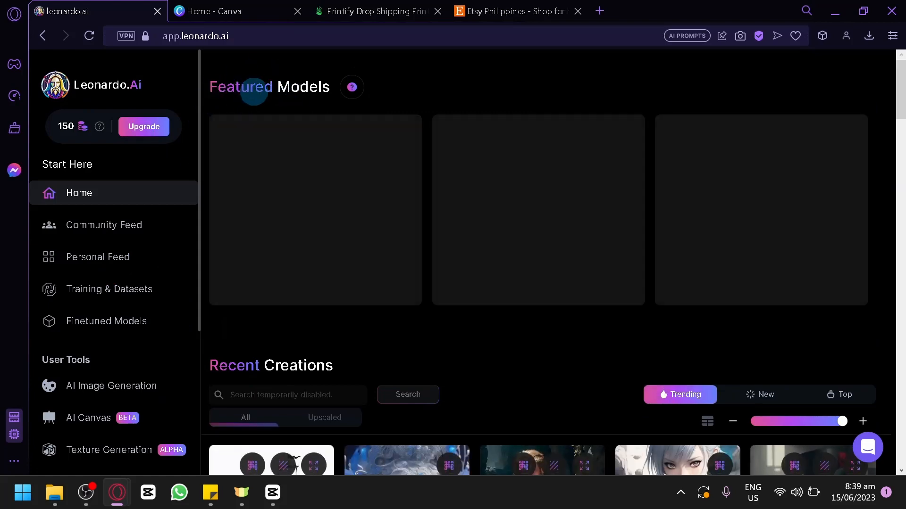
{"action": "scroll", "coordinate": [254, 91], "scroll_direction": "down", "scroll_amount": 5}
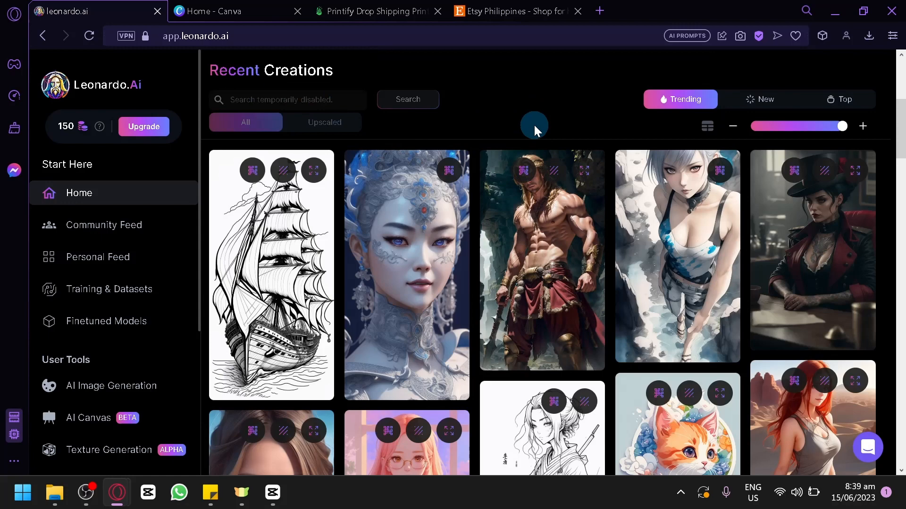
{"action": "scroll", "coordinate": [533, 124], "scroll_direction": "down", "scroll_amount": 5}
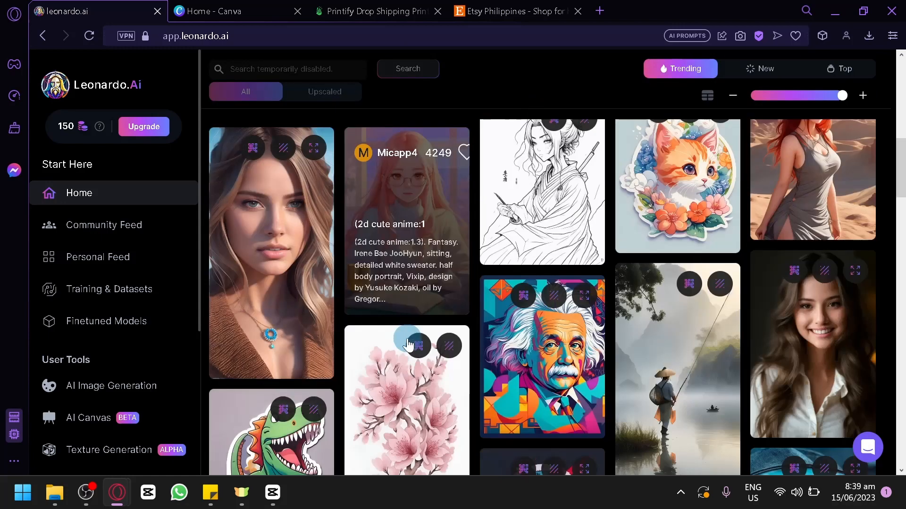
{"action": "scroll", "coordinate": [408, 345], "scroll_direction": "down", "scroll_amount": 5}
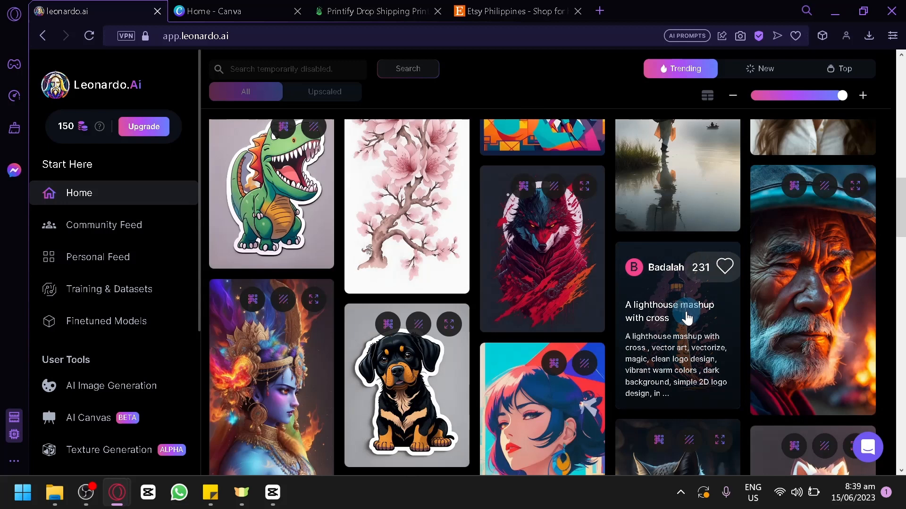
{"action": "left_click", "coordinate": [685, 311]}
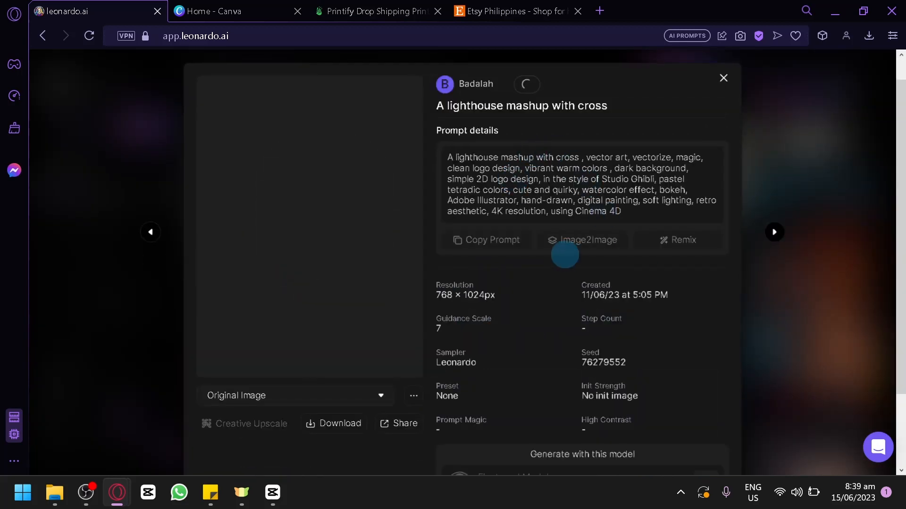
Review the lighthouse artwork's generation details, copy its prompt, and close the artwork
{"action": "scroll", "coordinate": [639, 364], "scroll_direction": "down", "scroll_amount": 2}
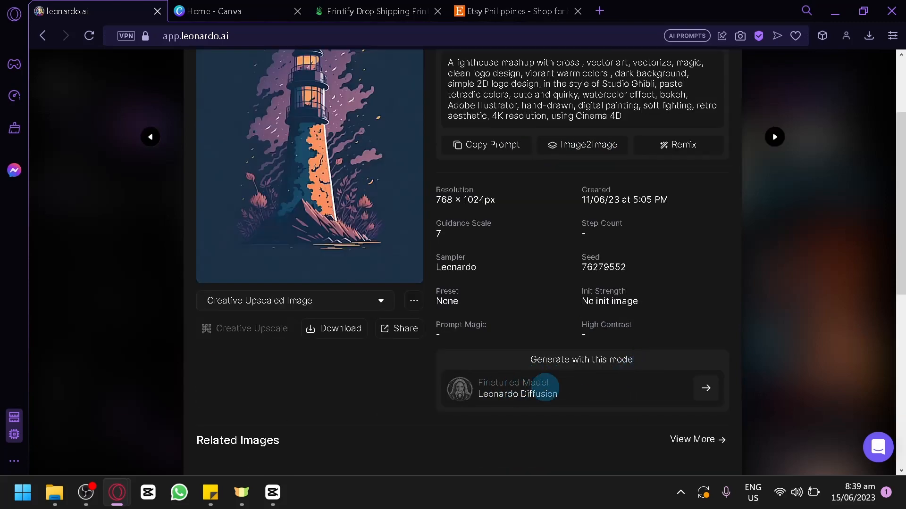
{"action": "scroll", "coordinate": [534, 290], "scroll_direction": "up", "scroll_amount": 3}
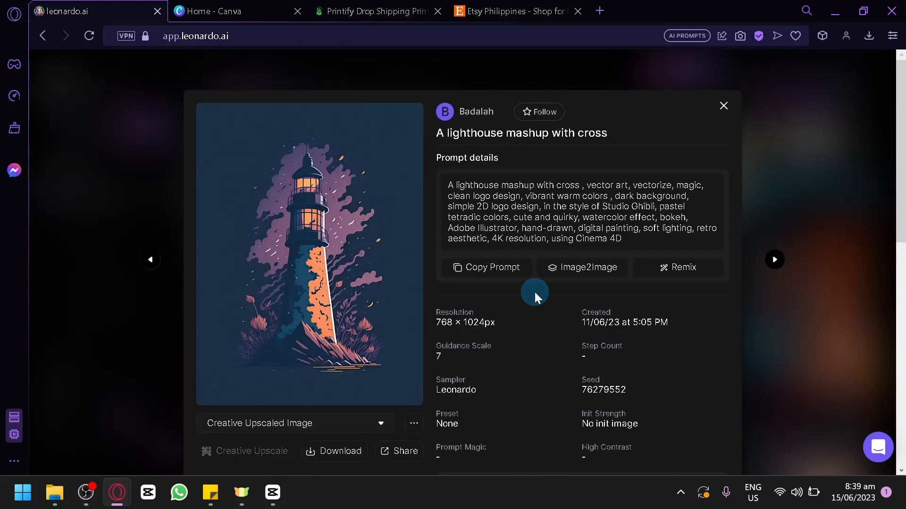
{"action": "left_click", "coordinate": [500, 268]}
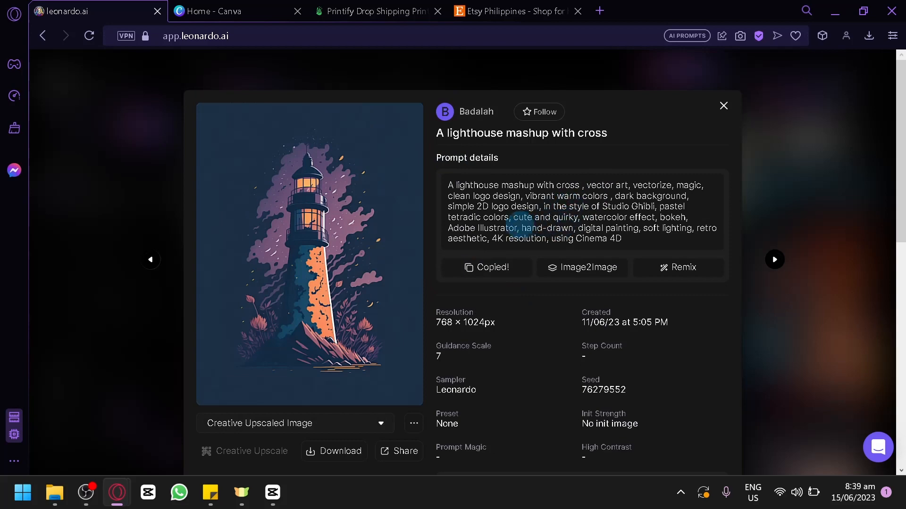
{"action": "left_click", "coordinate": [829, 224]}
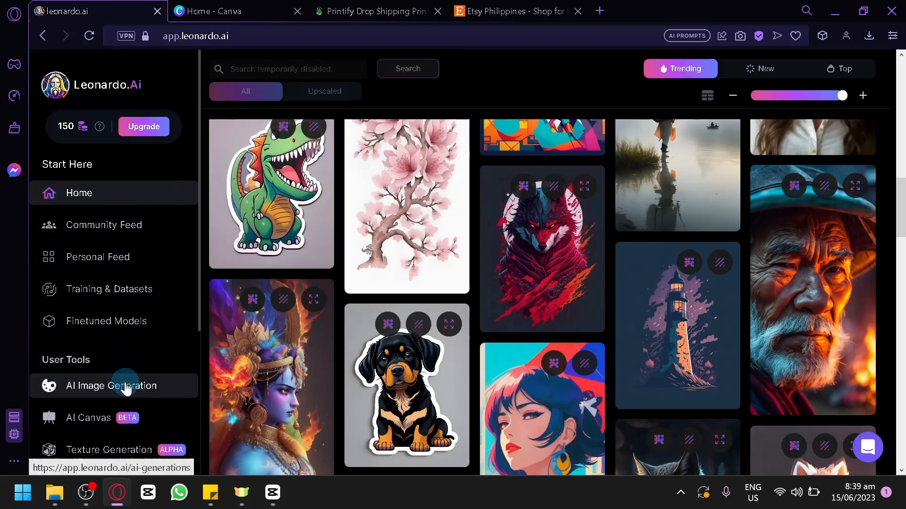
Open AI Image Generation and choose Leonardo Diffusion as the finetuned model
{"action": "left_click", "coordinate": [124, 386]}
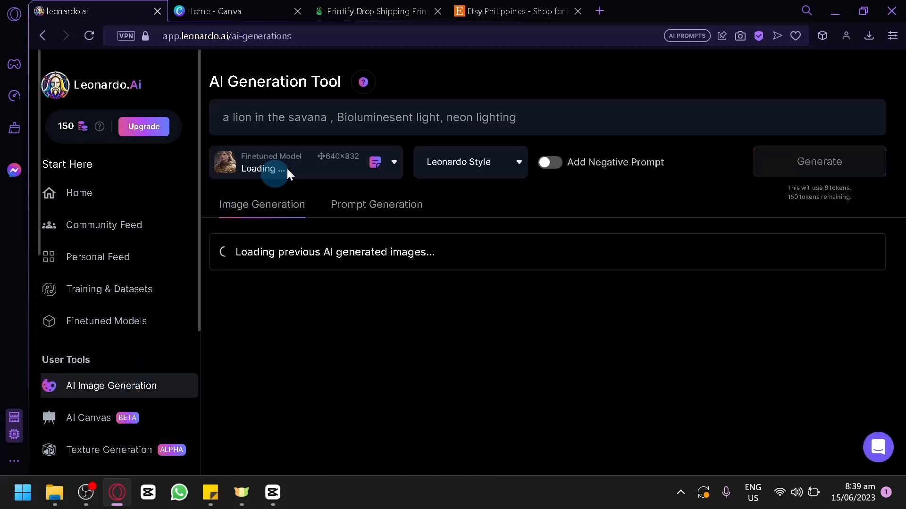
{"action": "left_click", "coordinate": [330, 175]}
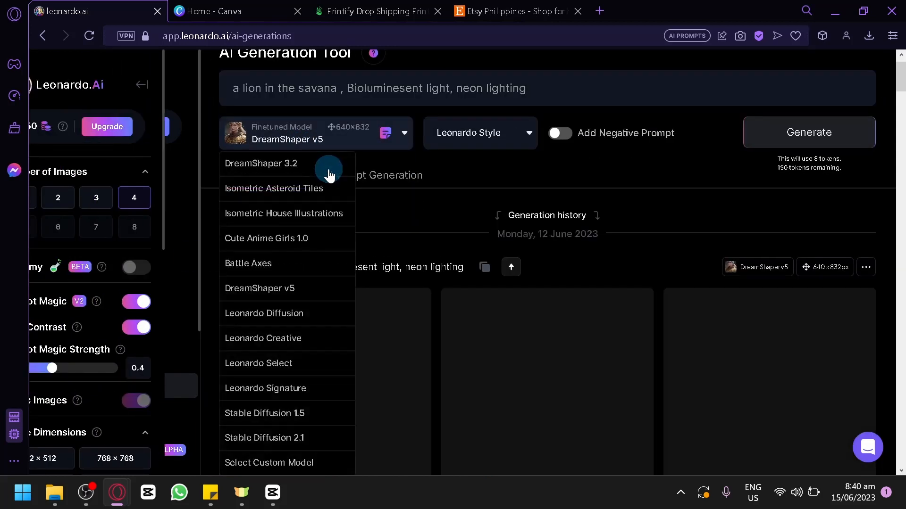
{"action": "scroll", "coordinate": [283, 377], "scroll_direction": "down", "scroll_amount": 2}
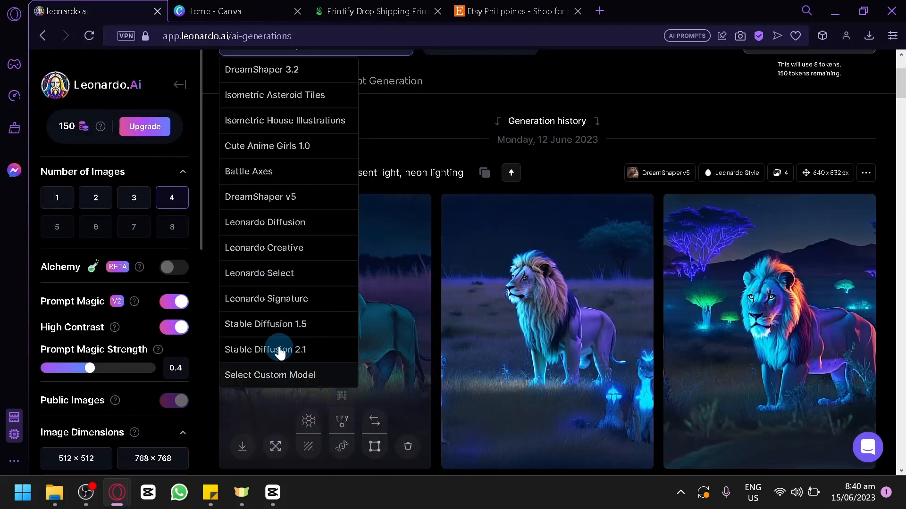
{"action": "left_click", "coordinate": [298, 234]}
{"action": "scroll", "coordinate": [395, 161], "scroll_direction": "up", "scroll_amount": 3}
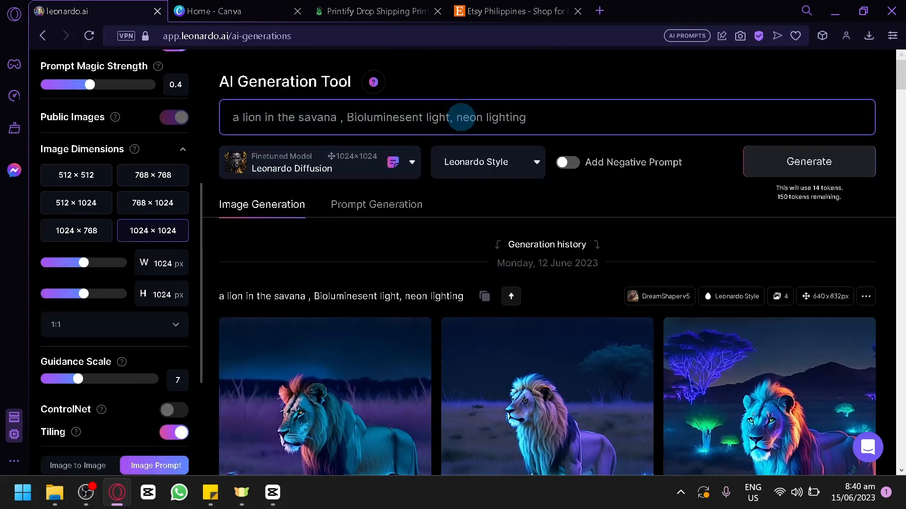
Fill the generation prompt with the copied lighthouse artwork prompt
{"action": "triple_click", "coordinate": [461, 117]}
{"action": "key", "text": "ctrl+v"}
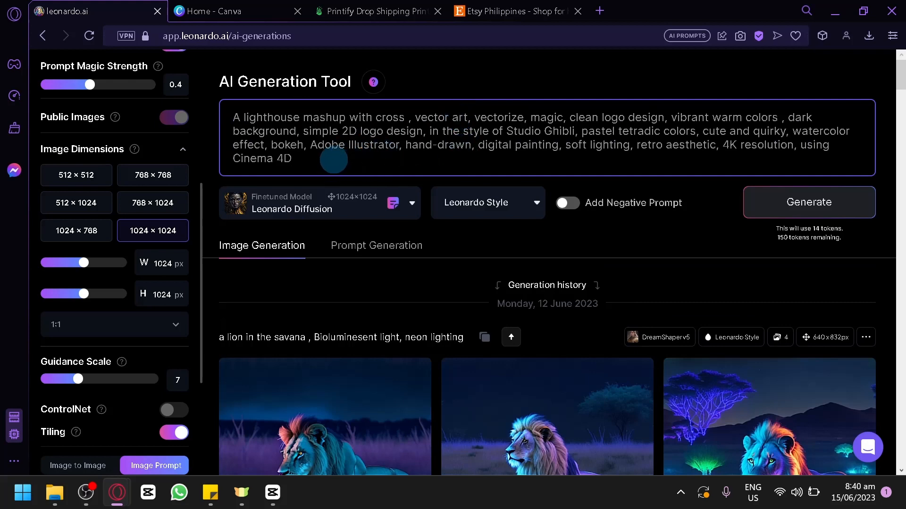
{"action": "scroll", "coordinate": [147, 178], "scroll_direction": "up", "scroll_amount": 5}
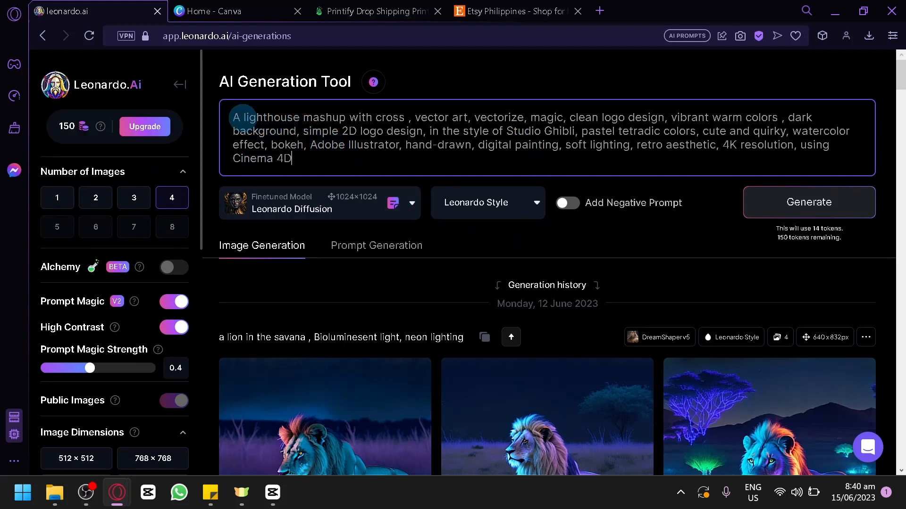
Replace "lighthouse mashup with cross" in the prompt with "sportsbike" and generate the images
{"action": "left_click_drag", "start_coordinate": [243, 117], "coordinate": [392, 117]}
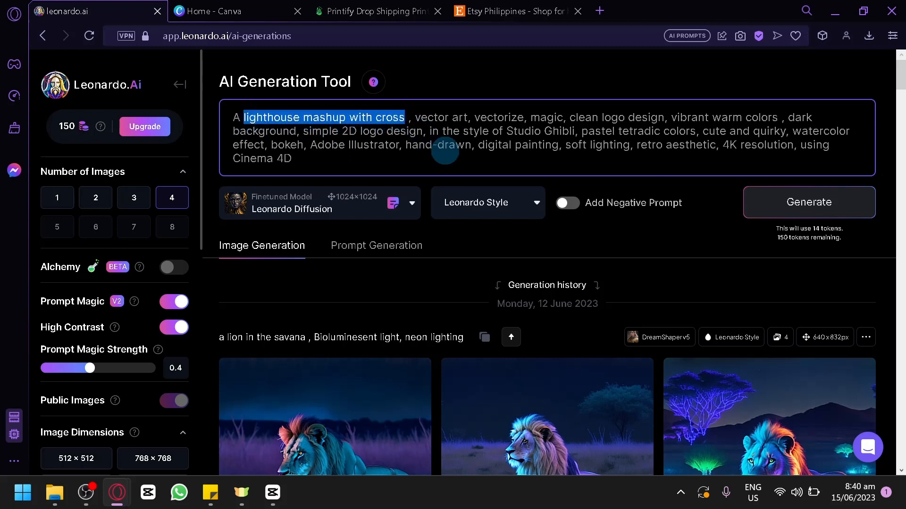
{"action": "type", "text": "sports"}
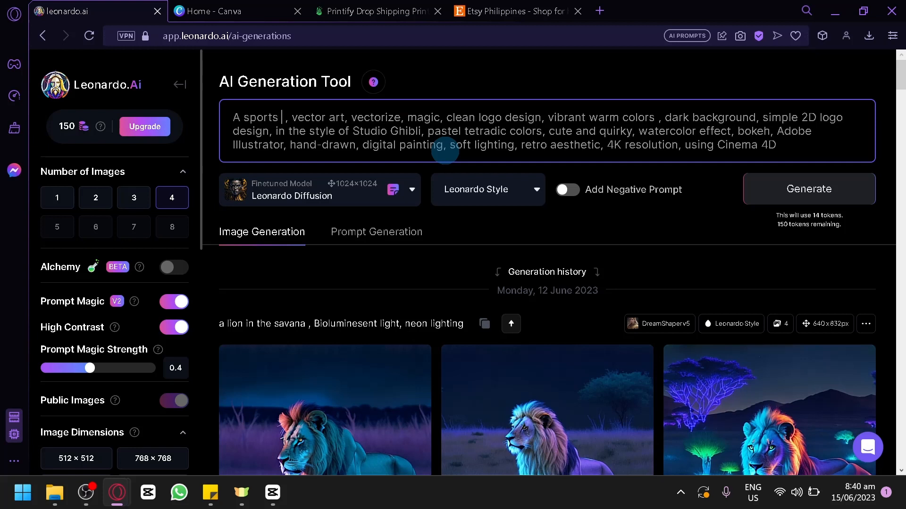
{"action": "type", "text": "bike"}
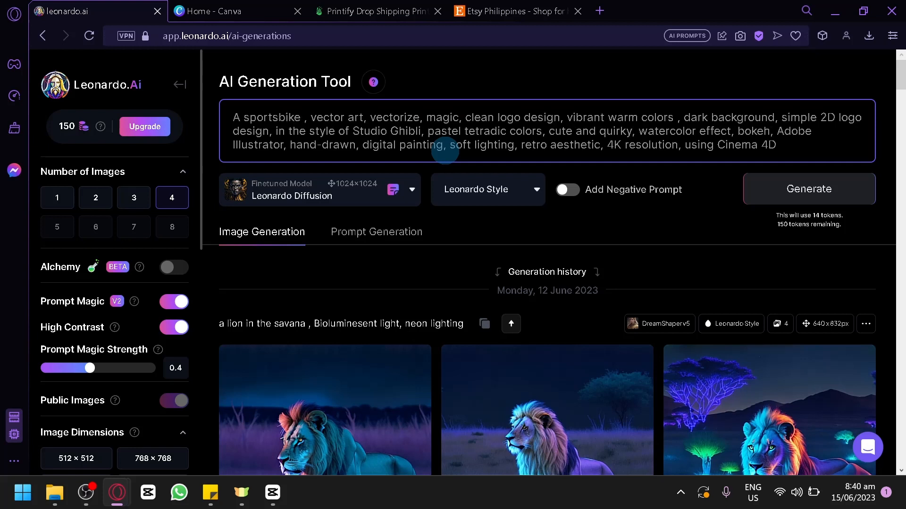
{"action": "left_click", "coordinate": [782, 195]}
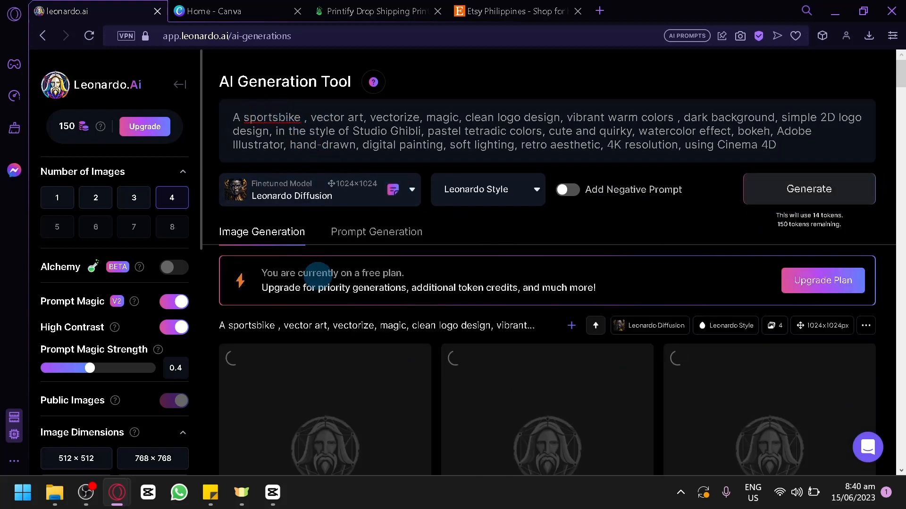
Wait for the generation to finish and examine the sportsbike images
{"action": "scroll", "coordinate": [318, 273], "scroll_direction": "down", "scroll_amount": 2}
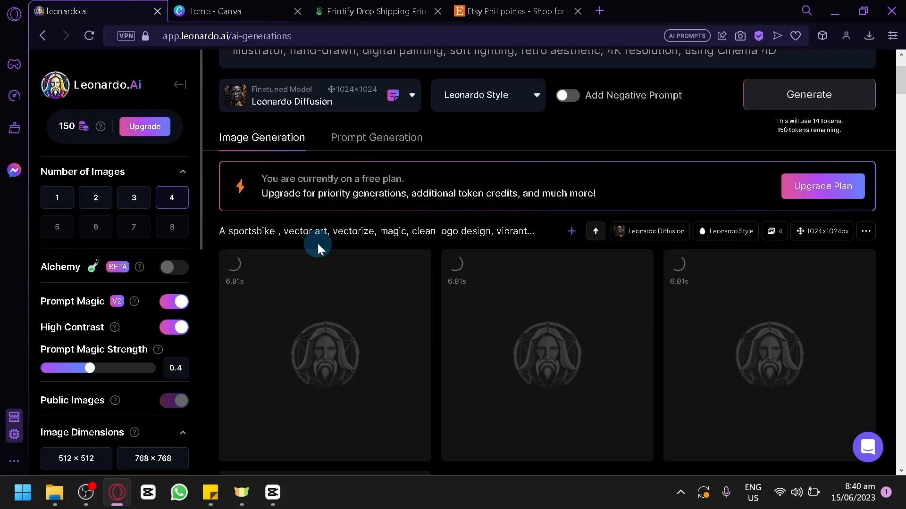
{"action": "scroll", "coordinate": [319, 248], "scroll_direction": "down", "scroll_amount": 2}
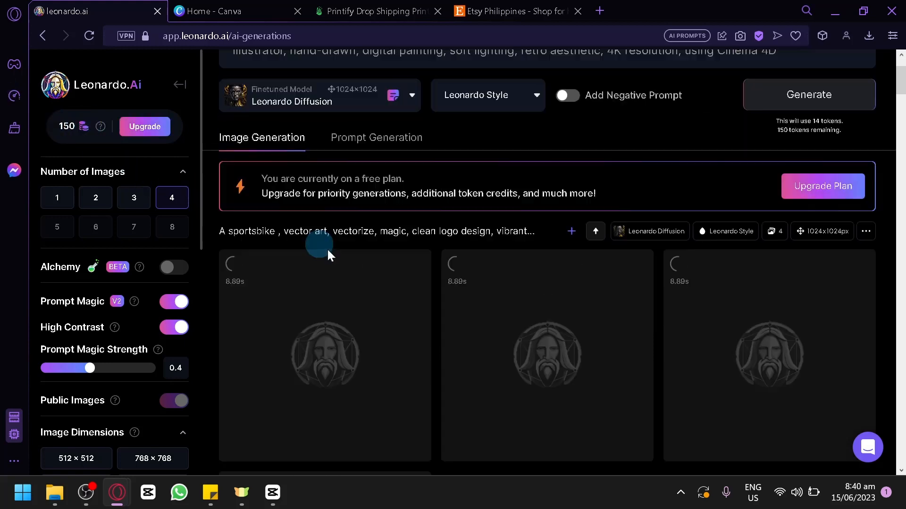
{"action": "scroll", "coordinate": [318, 244], "scroll_direction": "up", "scroll_amount": 4}
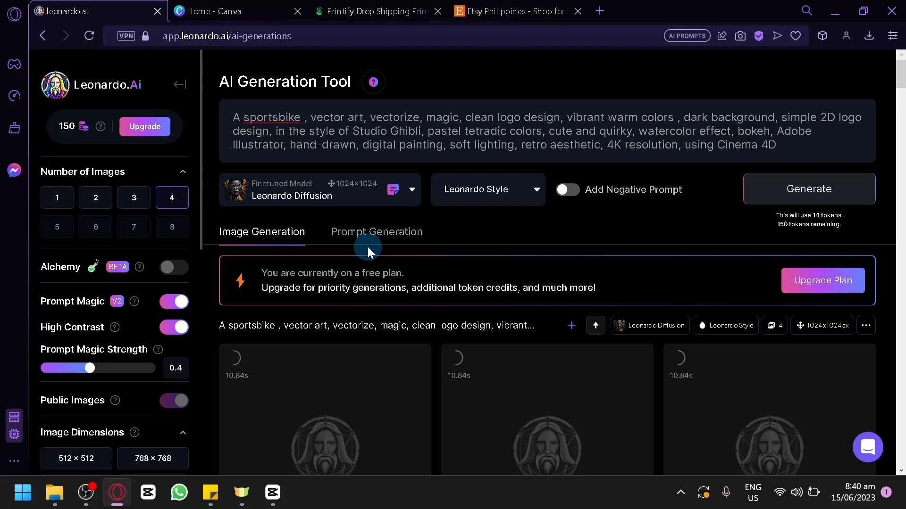
{"action": "scroll", "coordinate": [367, 247], "scroll_direction": "down", "scroll_amount": 2}
{"action": "scroll", "coordinate": [363, 254], "scroll_direction": "up", "scroll_amount": 2}
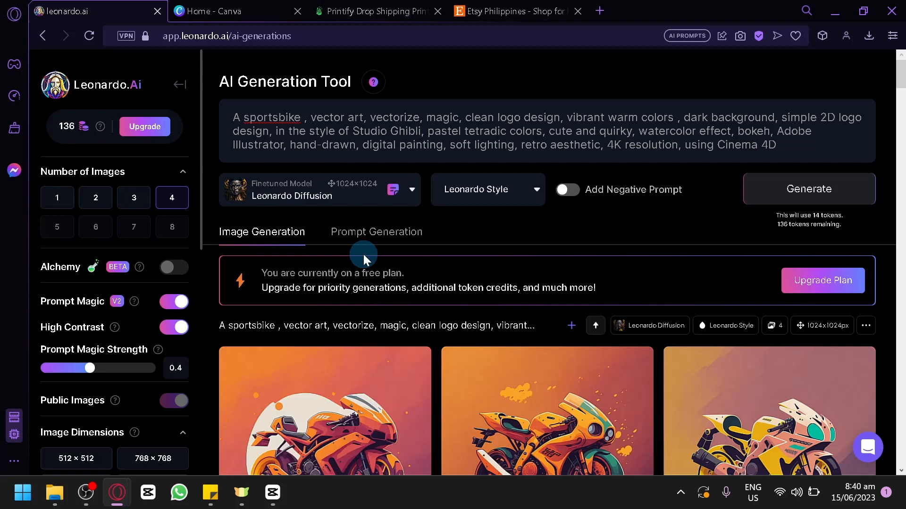
{"action": "scroll", "coordinate": [425, 283], "scroll_direction": "down", "scroll_amount": 4}
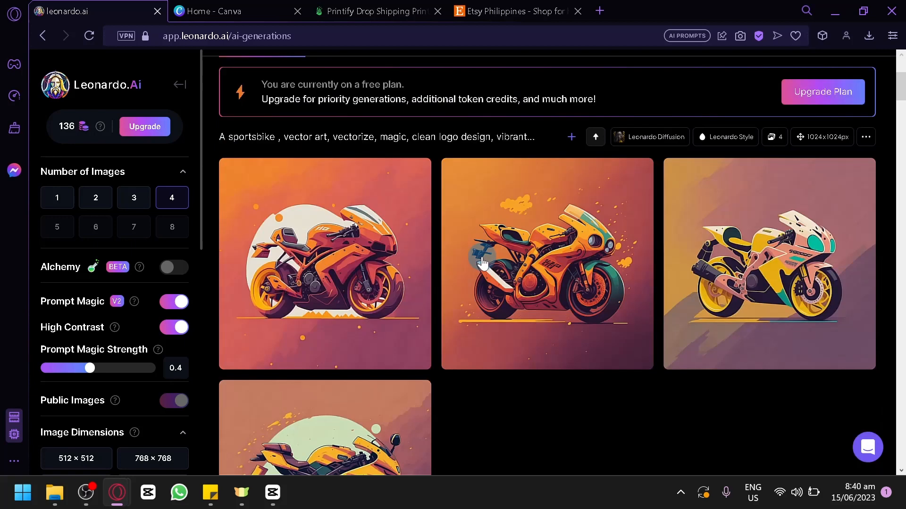
{"action": "scroll", "coordinate": [546, 319], "scroll_direction": "down", "scroll_amount": 2}
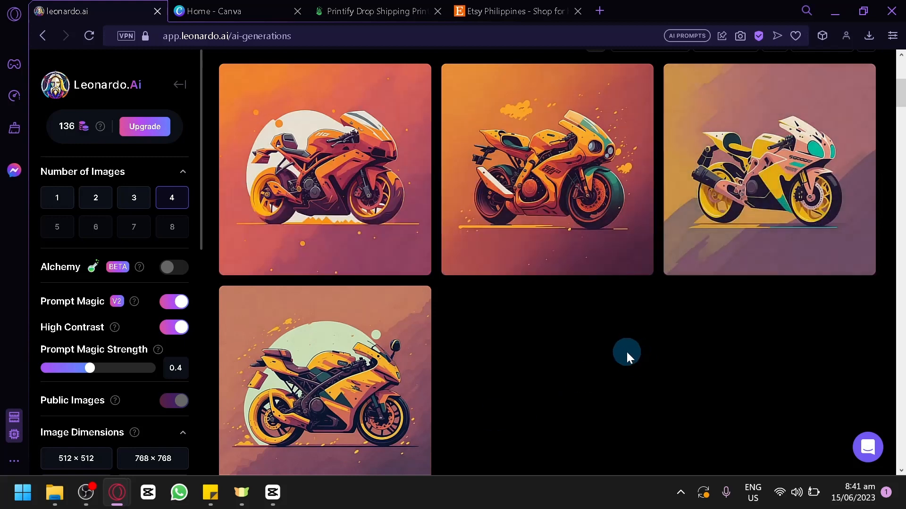
Preview the pink-and-yellow sportsbike image at a larger size, close the preview, and upscale that image
{"action": "left_click", "coordinate": [786, 161]}
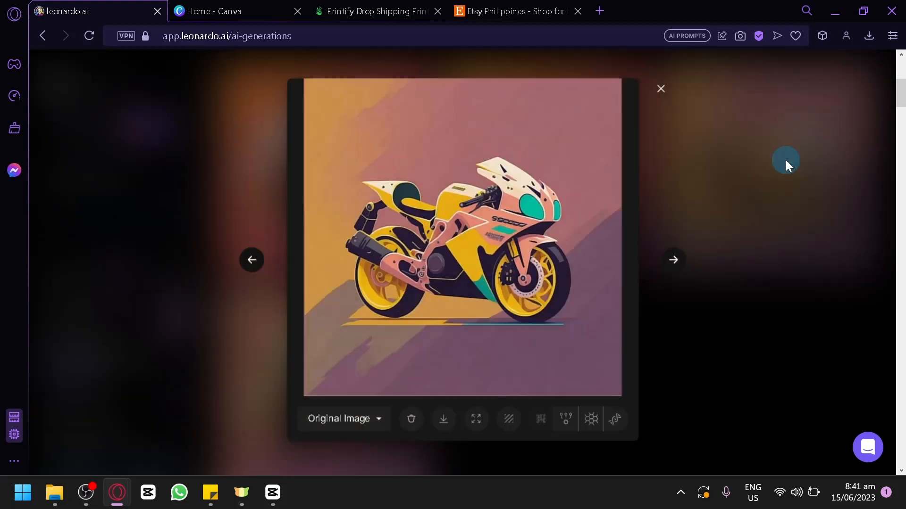
{"action": "left_click", "coordinate": [670, 86]}
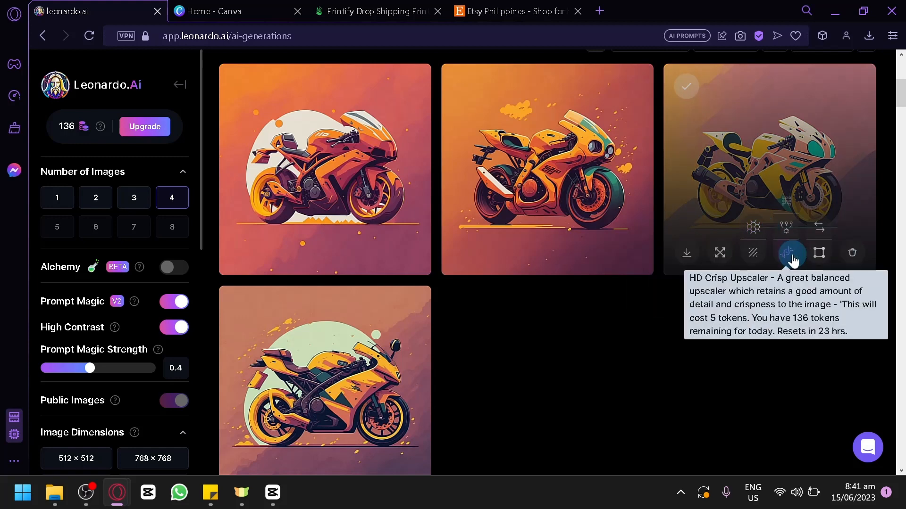
{"action": "left_click", "coordinate": [758, 229]}
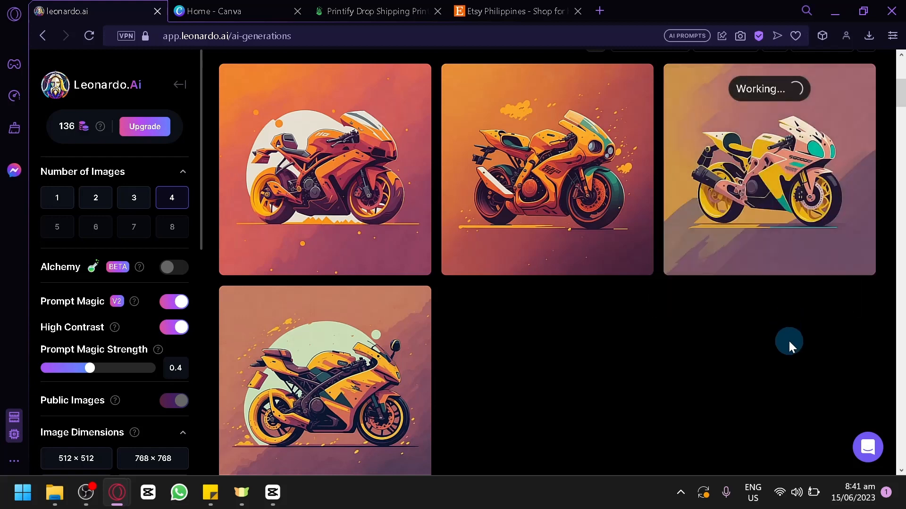
{"action": "mouse_move", "coordinate": [722, 192]}
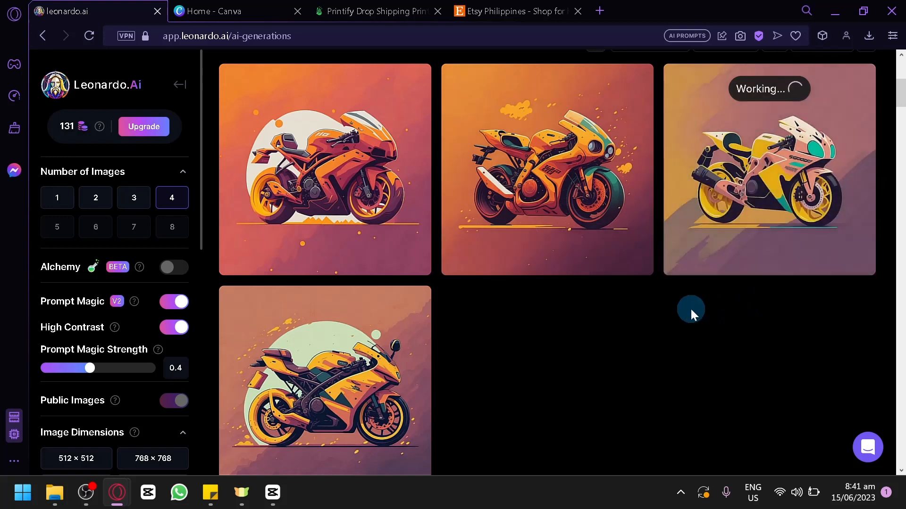
Check the My Products page in Printify and return to Leonardo.Ai
{"action": "left_click", "coordinate": [375, 12]}
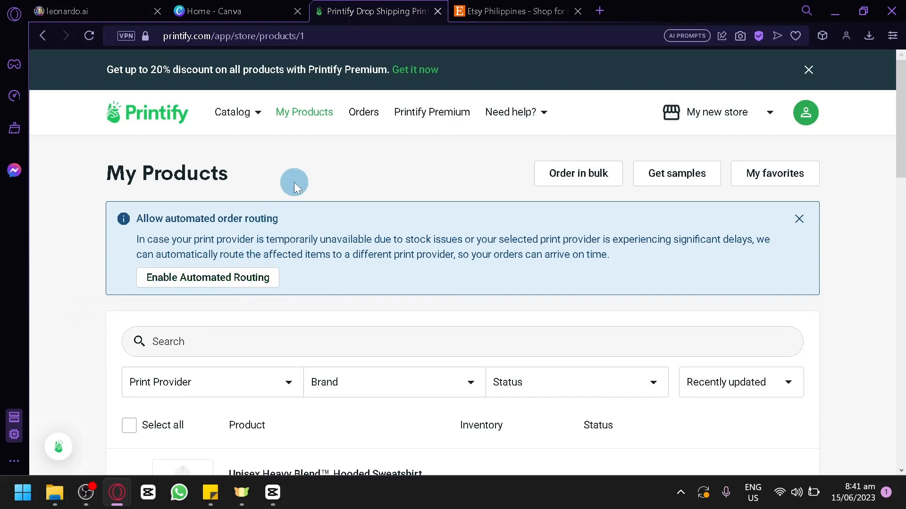
{"action": "left_click", "coordinate": [129, 8]}
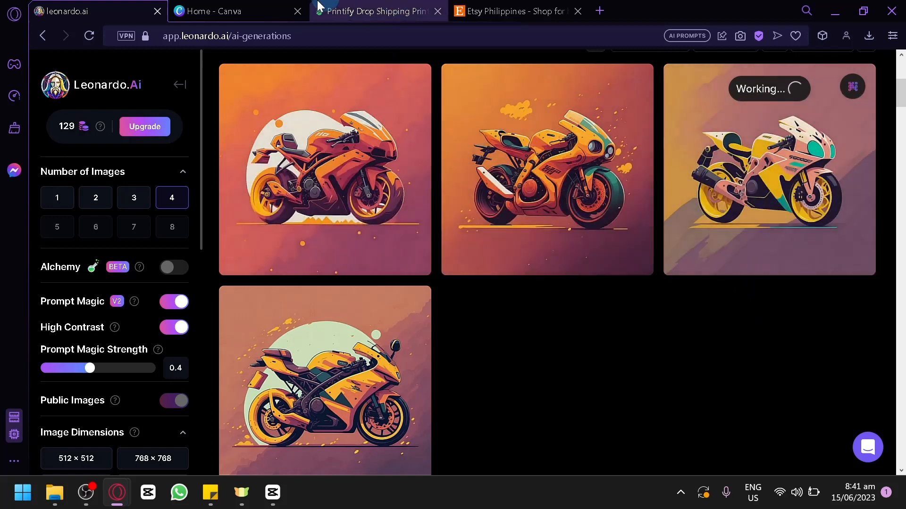
Switch to Printify and open the Bags category under Accessories in the product catalog
{"action": "left_click", "coordinate": [353, 8]}
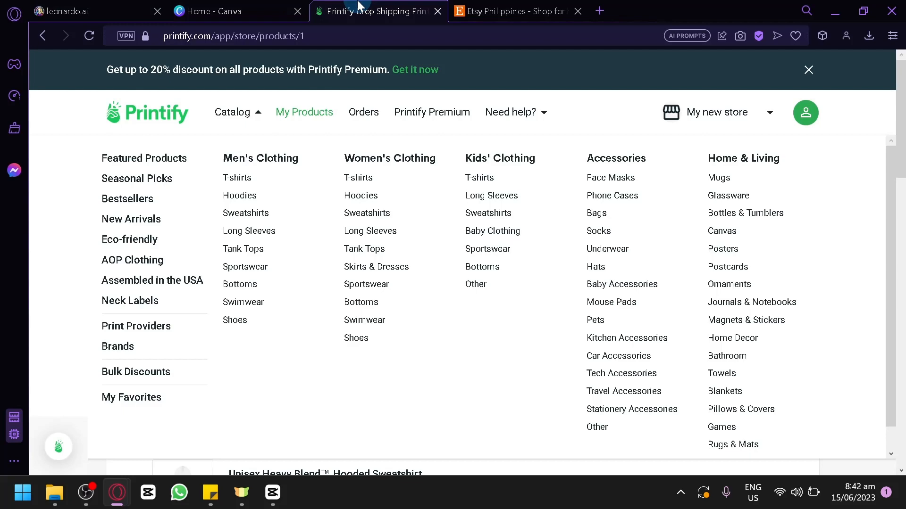
{"action": "left_click", "coordinate": [257, 6]}
{"action": "left_click", "coordinate": [390, 12]}
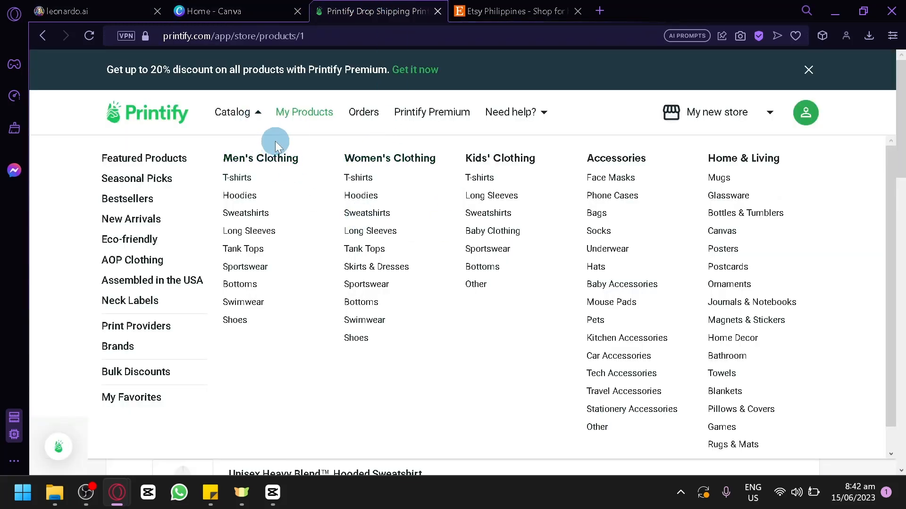
{"action": "left_click", "coordinate": [71, 11]}
{"action": "left_click", "coordinate": [380, 8]}
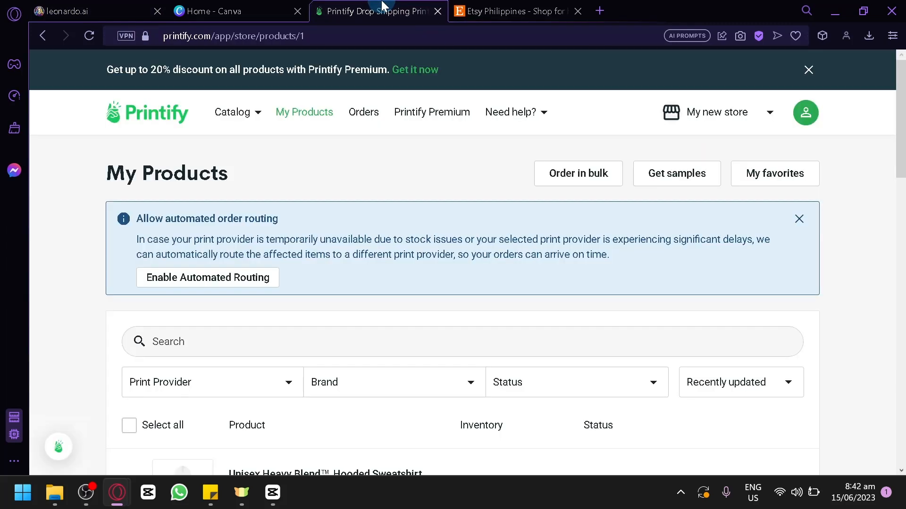
{"action": "left_click", "coordinate": [293, 121]}
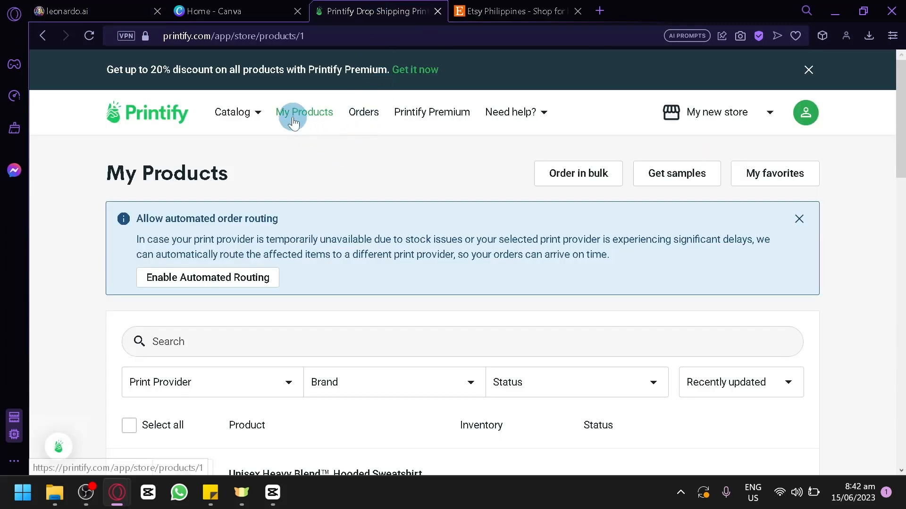
{"action": "left_click", "coordinate": [236, 118]}
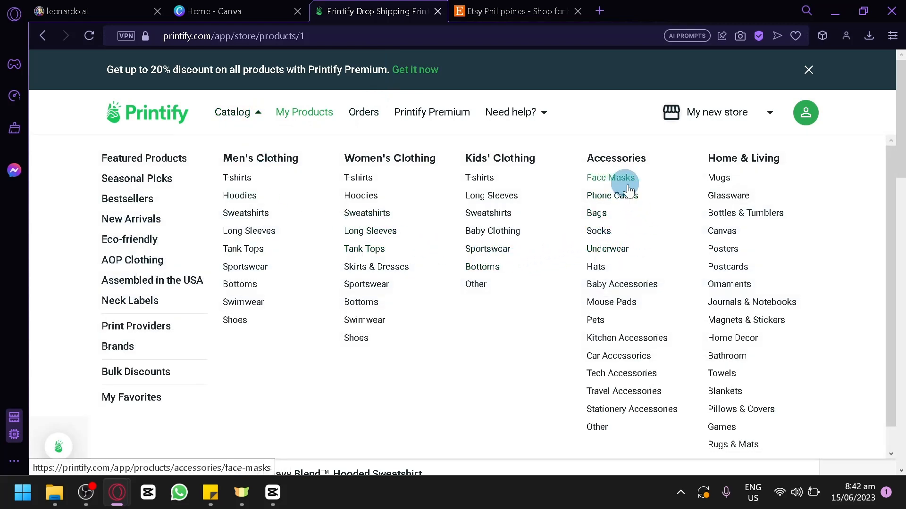
{"action": "left_click", "coordinate": [606, 214]}
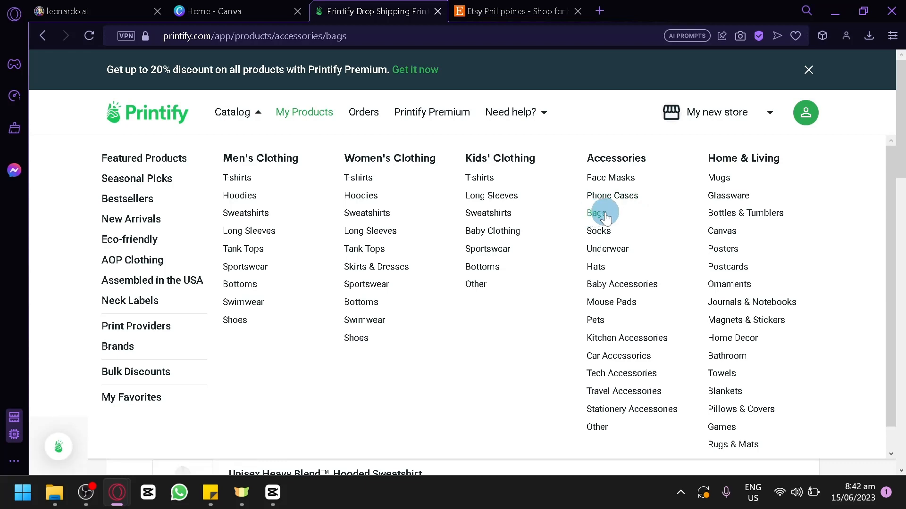
Choose the generic-brand Backpack and start designing it with the MWW On Demand print provider
{"action": "scroll", "coordinate": [414, 215], "scroll_direction": "down", "scroll_amount": 3}
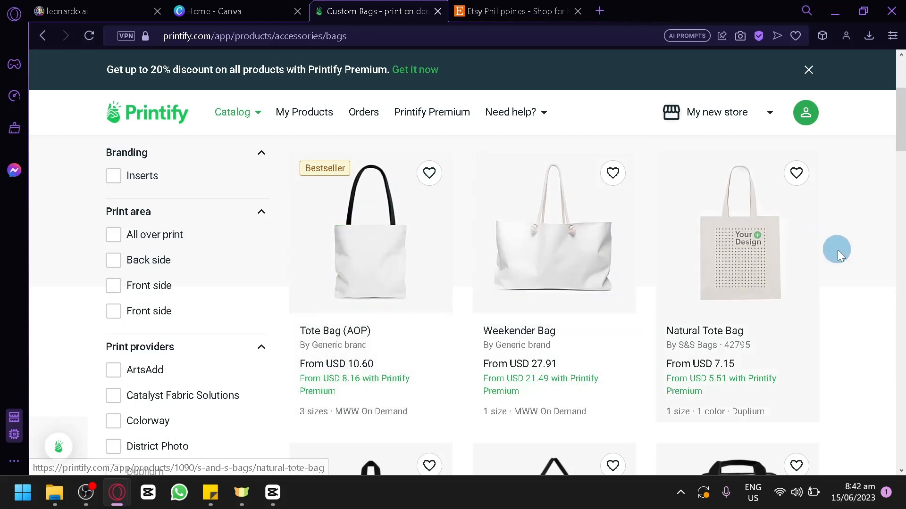
{"action": "scroll", "coordinate": [835, 249], "scroll_direction": "down", "scroll_amount": 3}
{"action": "scroll", "coordinate": [786, 309], "scroll_direction": "down", "scroll_amount": 2}
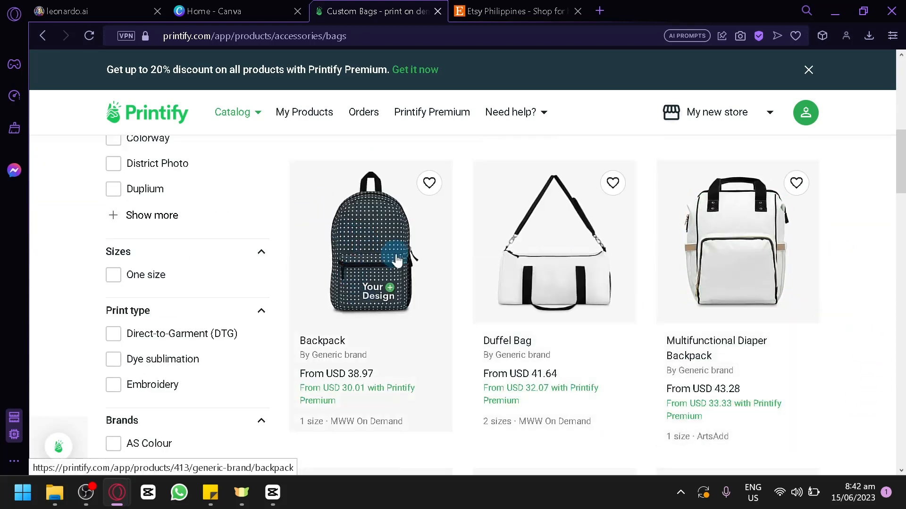
{"action": "left_click", "coordinate": [367, 231]}
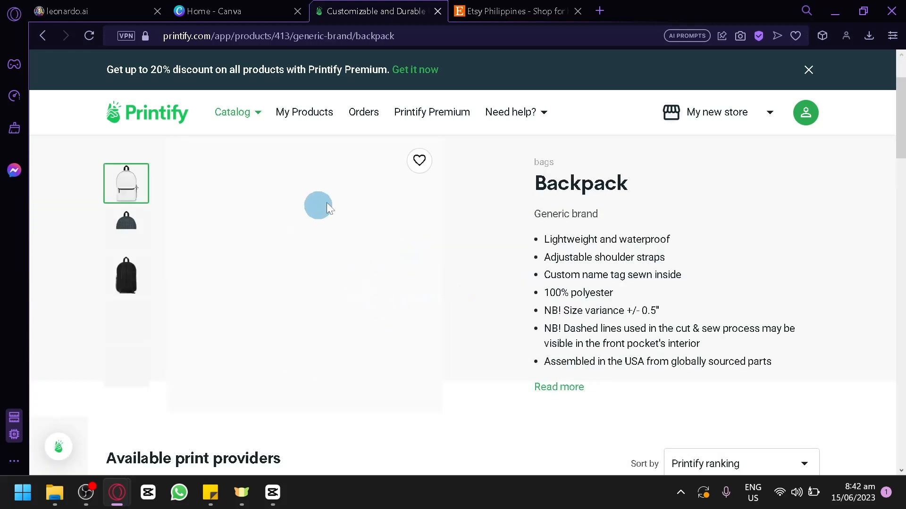
{"action": "scroll", "coordinate": [601, 248], "scroll_direction": "down", "scroll_amount": 4}
{"action": "scroll", "coordinate": [602, 247], "scroll_direction": "down", "scroll_amount": 4}
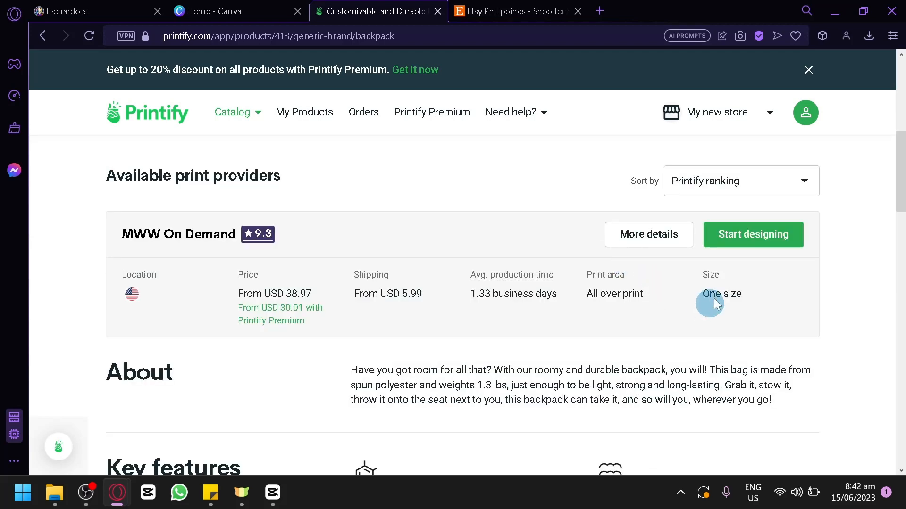
{"action": "left_click", "coordinate": [741, 243]}
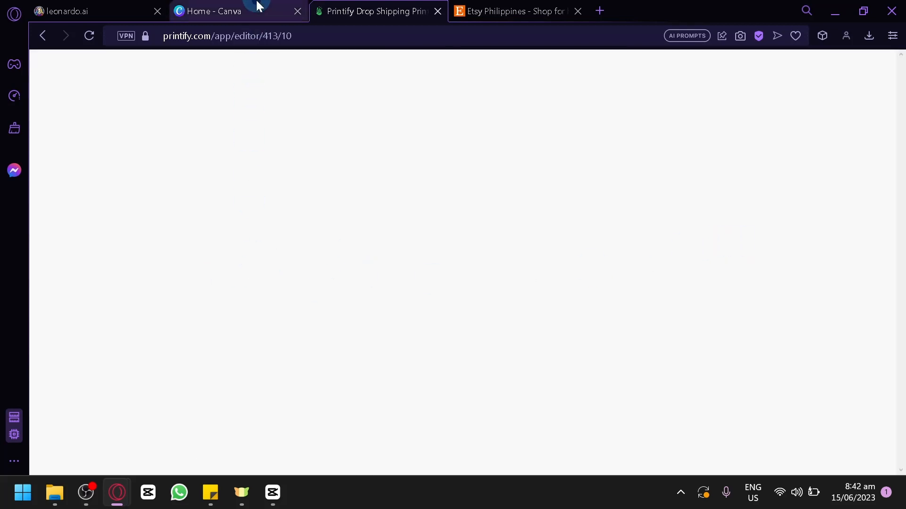
Switch to Canva, create a blank square Instagram Post design, and close the Canva home page
{"action": "left_click", "coordinate": [257, 9]}
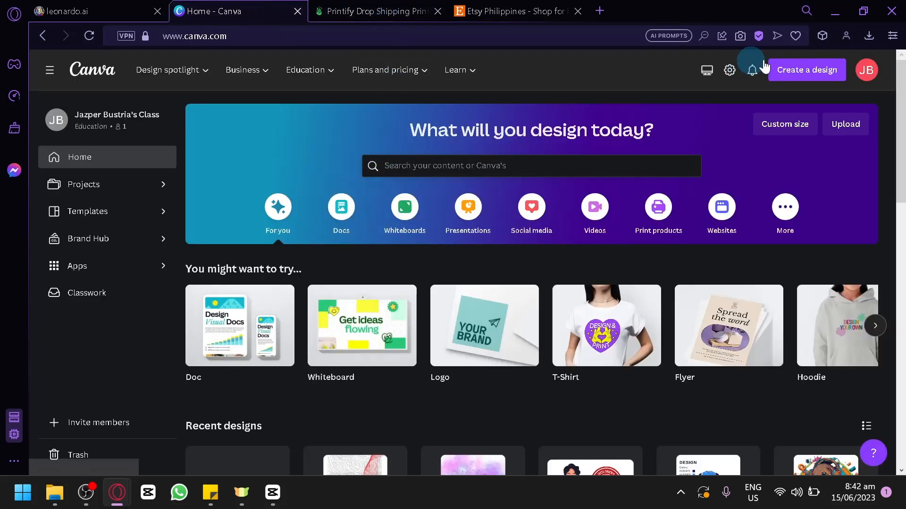
{"action": "left_click", "coordinate": [788, 70]}
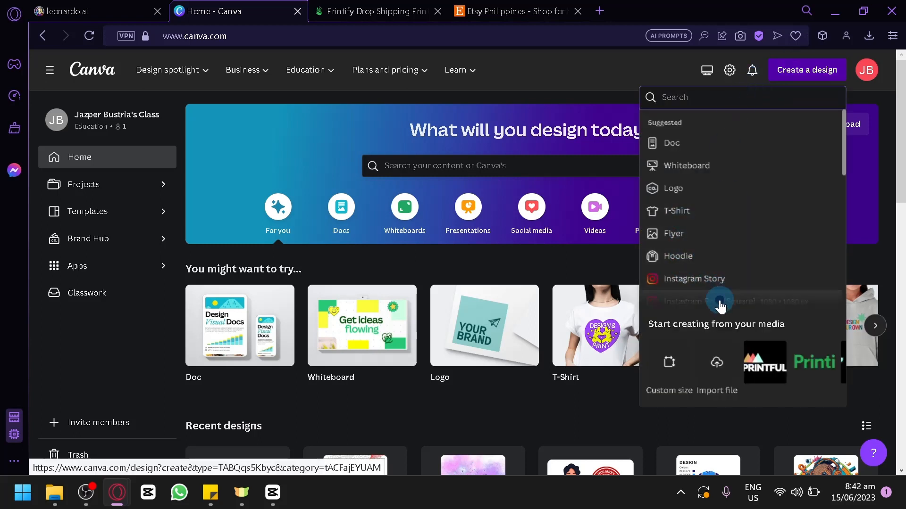
{"action": "left_click", "coordinate": [715, 285]}
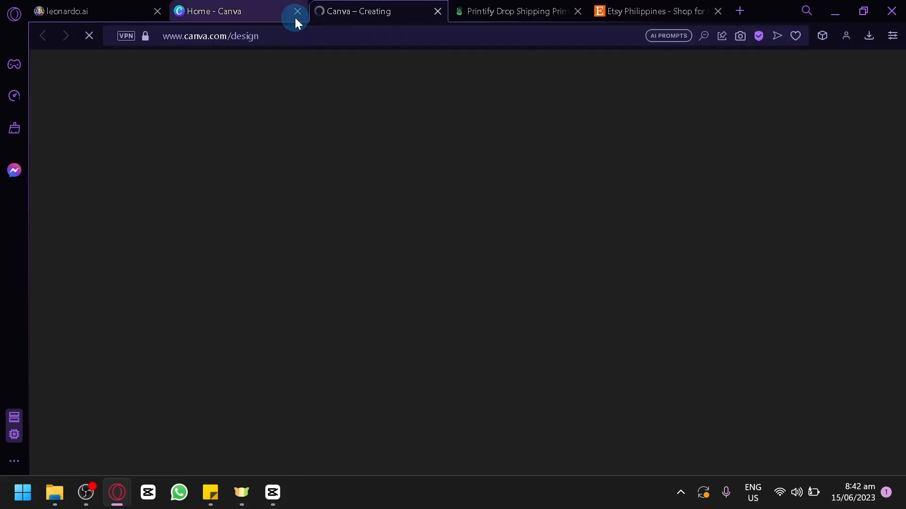
{"action": "left_click", "coordinate": [297, 12]}
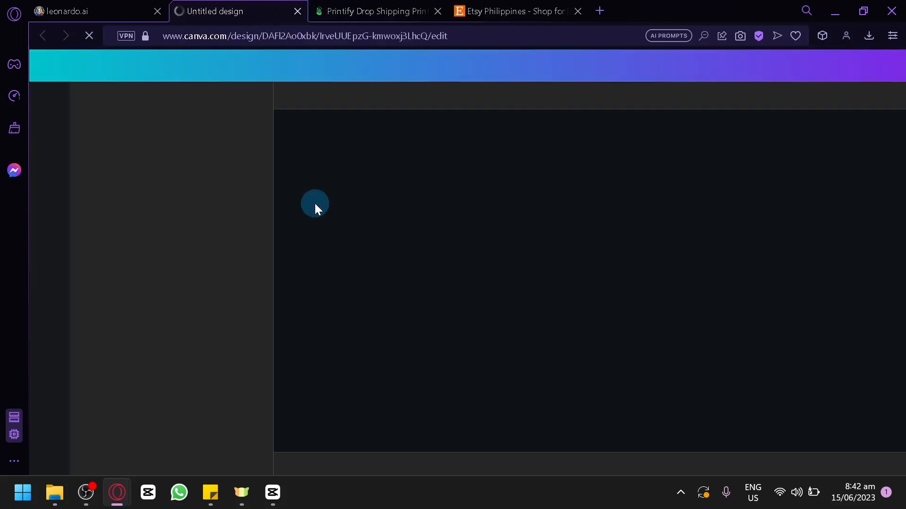
Return to the Printify backpack editor and examine its print areas, including the front side and the top part to back
{"action": "left_click", "coordinate": [350, 7]}
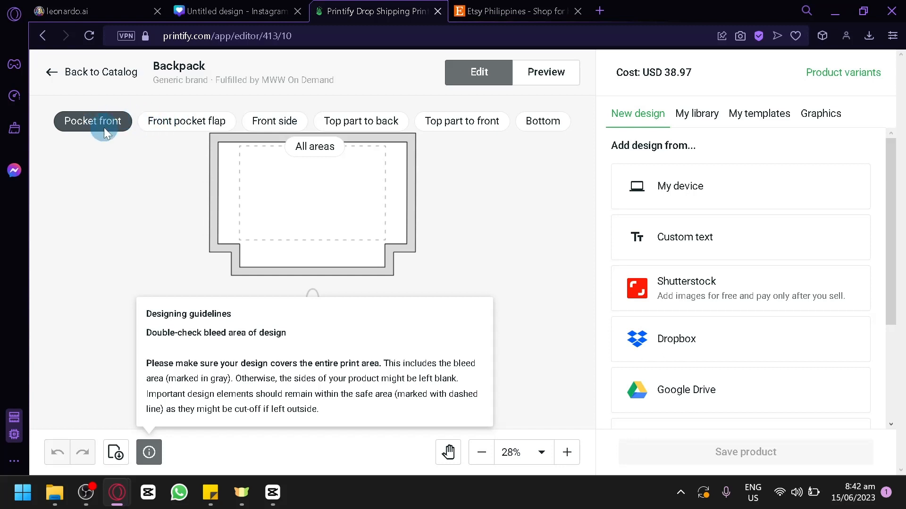
{"action": "left_click", "coordinate": [161, 130]}
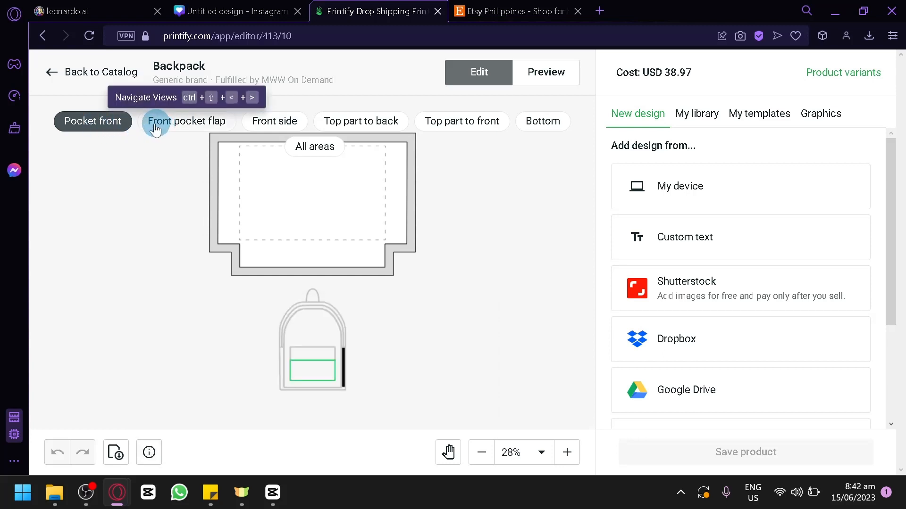
{"action": "left_click", "coordinate": [258, 119]}
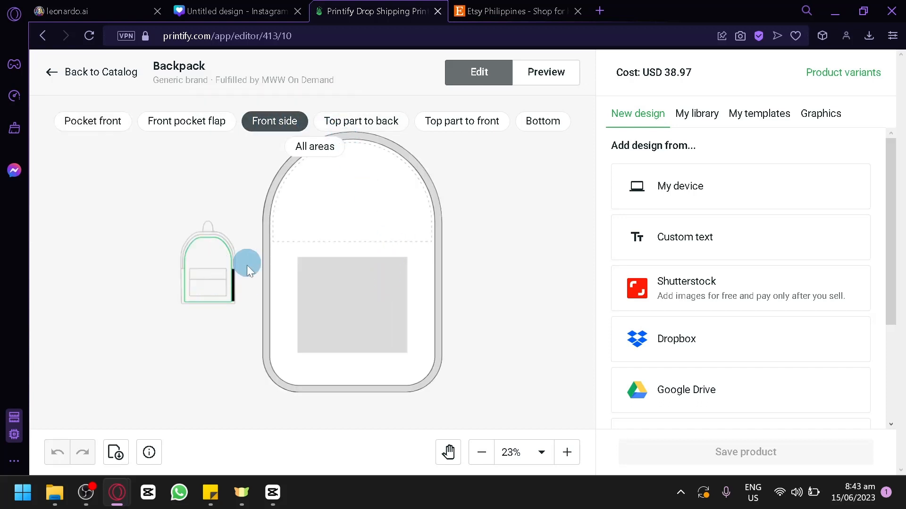
{"action": "left_click", "coordinate": [352, 125]}
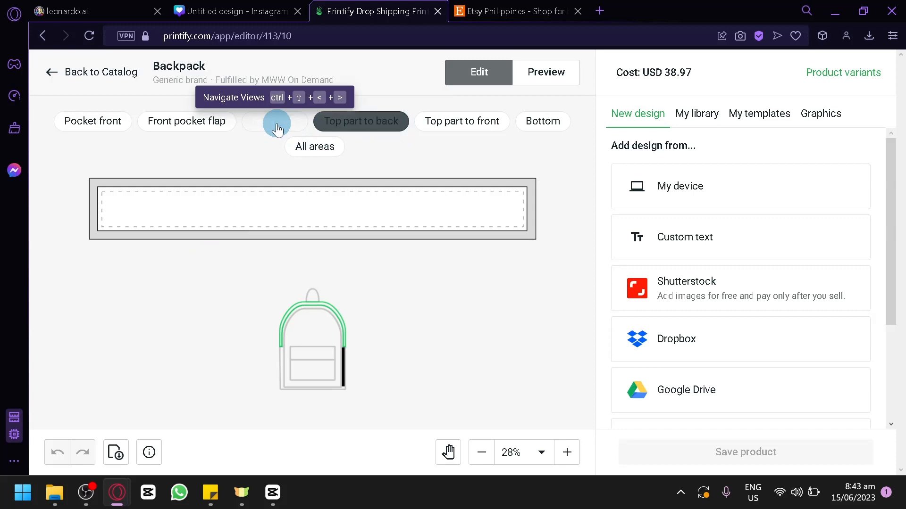
{"action": "left_click", "coordinate": [277, 123]}
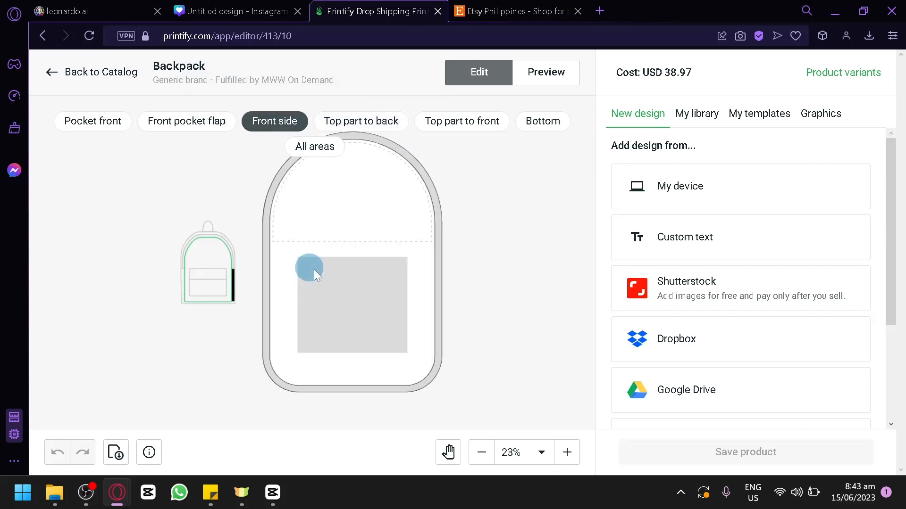
Check the upscaling progress of the pink-and-yellow sportsbike in Leonardo.Ai, then return to the blank Canva design
{"action": "left_click", "coordinate": [127, 8]}
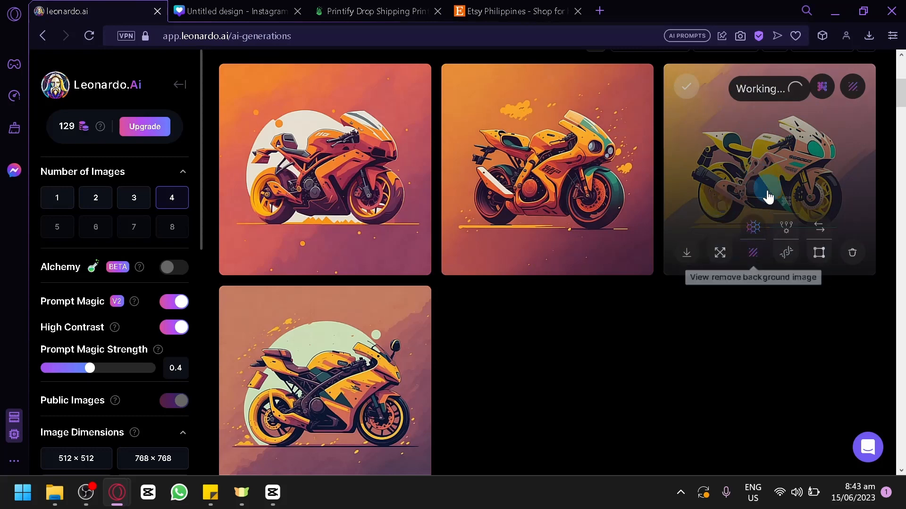
{"action": "left_click", "coordinate": [355, 10]}
{"action": "left_click", "coordinate": [260, 6]}
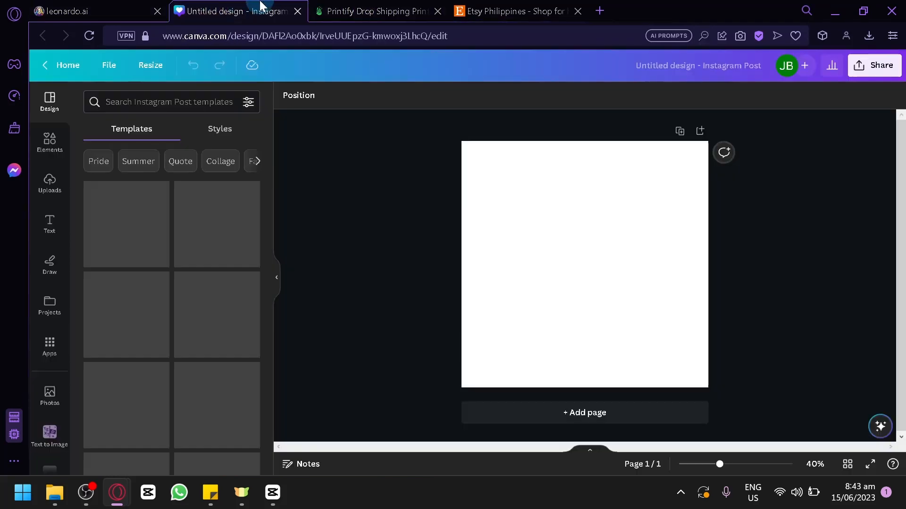
{"action": "right_click", "coordinate": [704, 196]}
{"action": "left_click", "coordinate": [538, 244]}
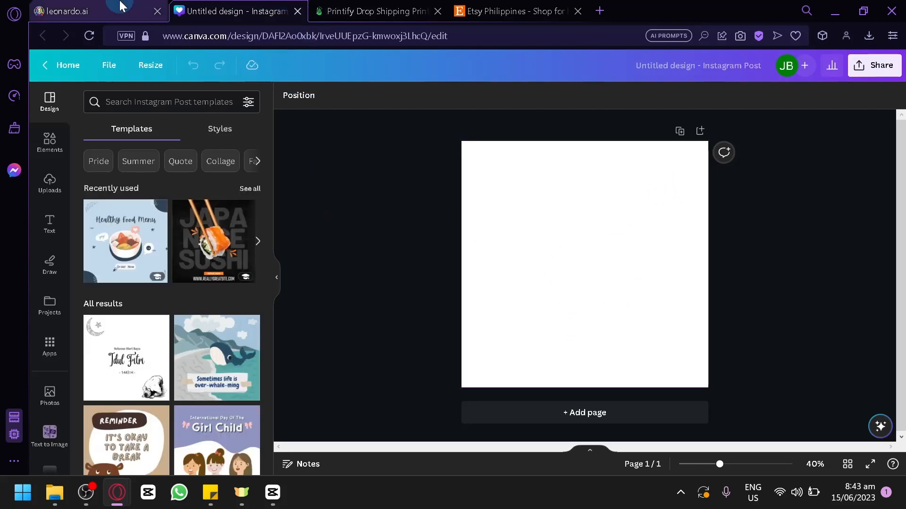
{"action": "left_click", "coordinate": [99, 10]}
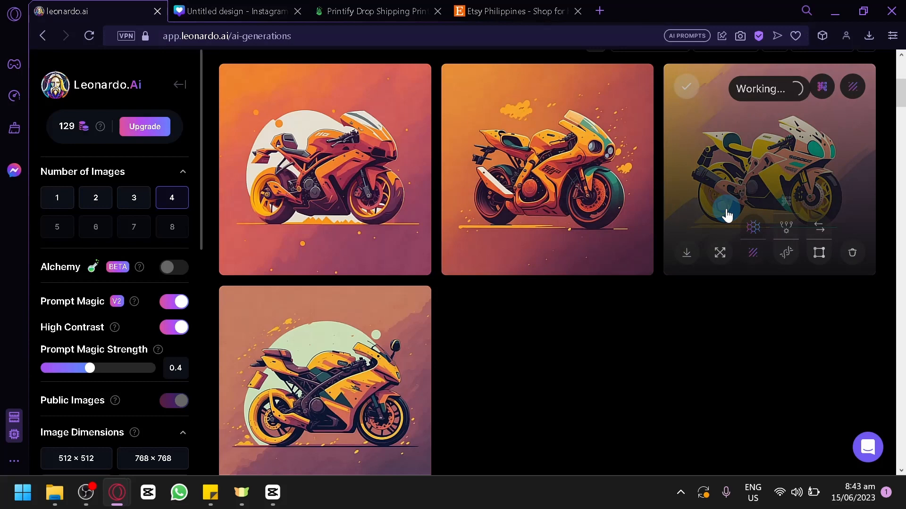
{"action": "left_click", "coordinate": [240, 8]}
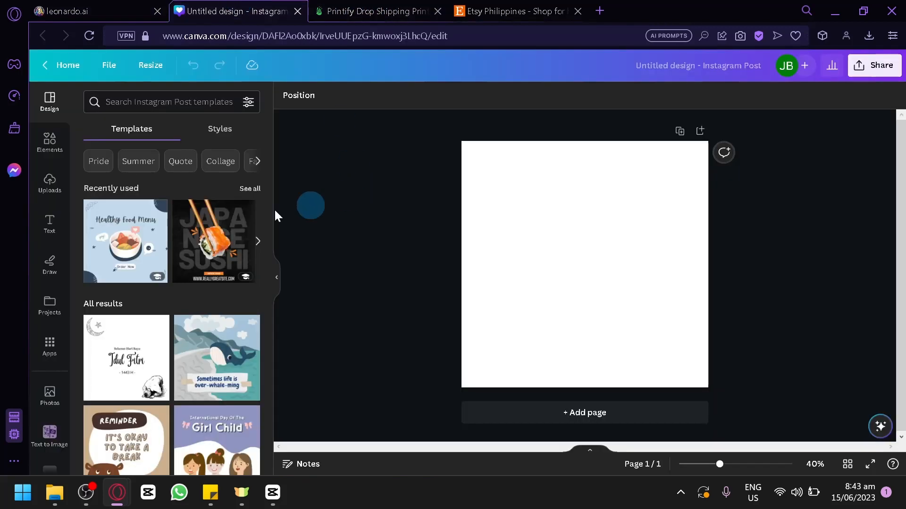
Browse the font combinations and add the yellow triple-line SALE text group to the blank page
{"action": "left_click", "coordinate": [52, 227]}
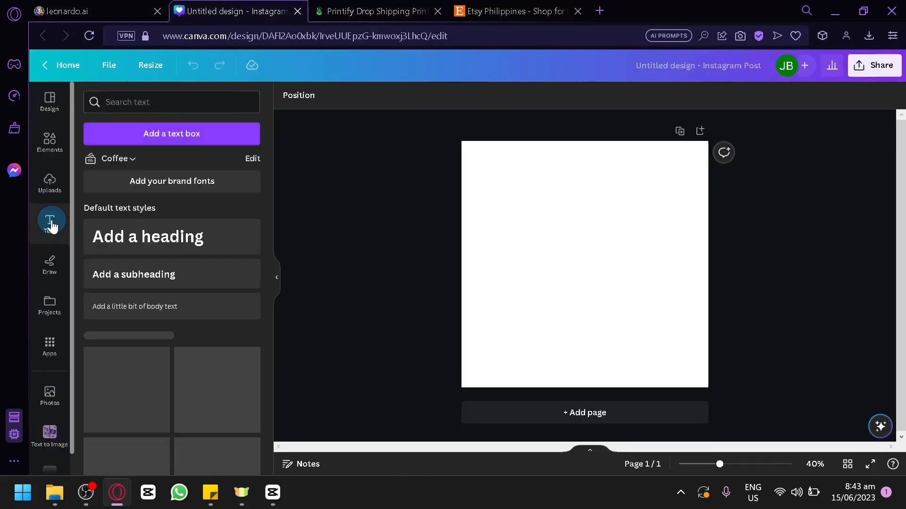
{"action": "scroll", "coordinate": [171, 284], "scroll_direction": "down", "scroll_amount": 5}
{"action": "scroll", "coordinate": [168, 288], "scroll_direction": "up", "scroll_amount": 2}
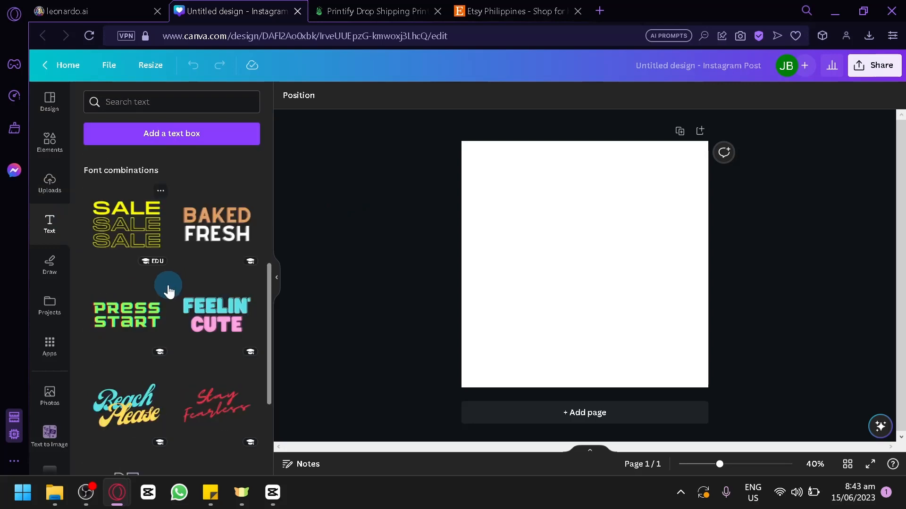
{"action": "scroll", "coordinate": [167, 291], "scroll_direction": "down", "scroll_amount": 2}
{"action": "scroll", "coordinate": [161, 288], "scroll_direction": "up", "scroll_amount": 2}
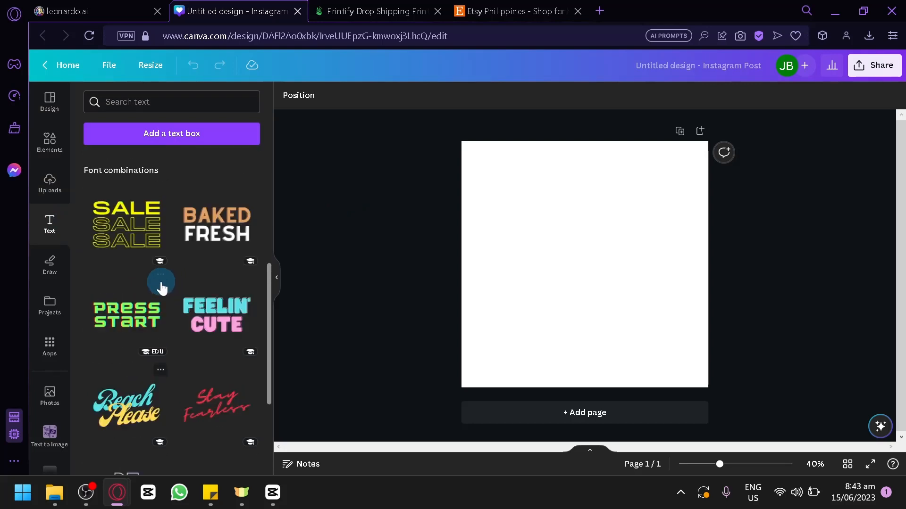
{"action": "left_click", "coordinate": [124, 247]}
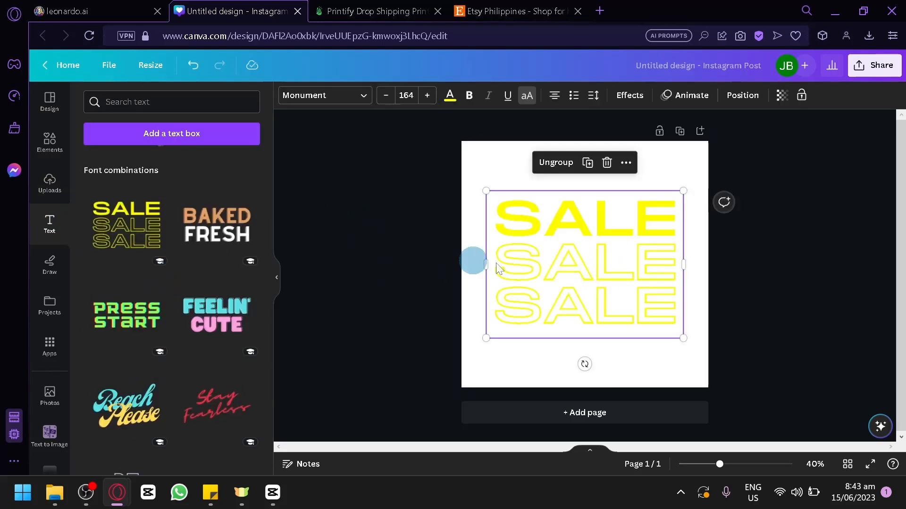
Try to replace the solid SALE line with "SPORTS" and shrink the text group to about 848 by 295
{"action": "left_click", "coordinate": [586, 228]}
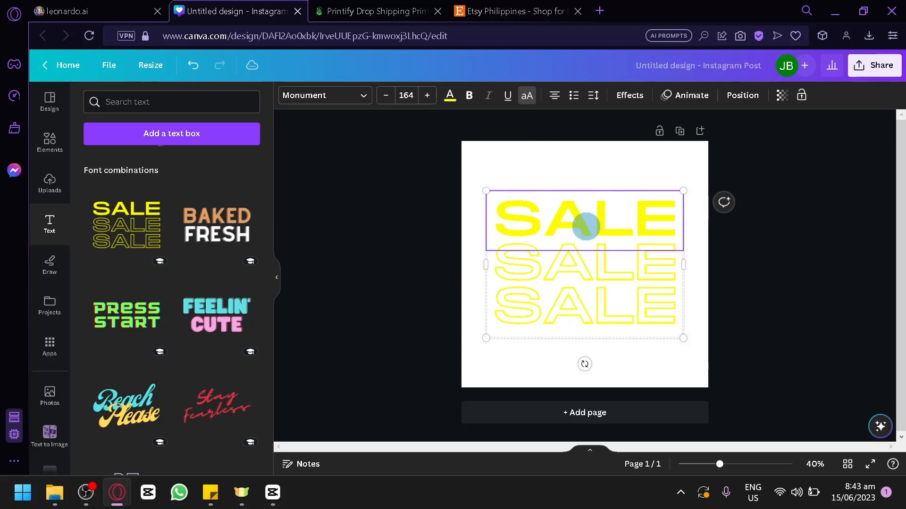
{"action": "double_click", "coordinate": [587, 228]}
{"action": "type", "text": "SPORTS"}
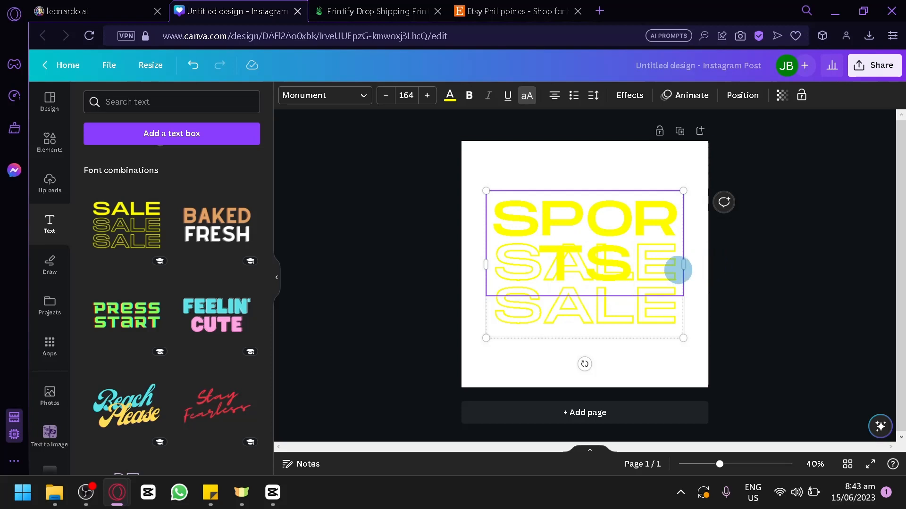
{"action": "mouse_move", "coordinate": [683, 261]}
{"action": "left_mouse_down"}
{"action": "mouse_move", "coordinate": [774, 260]}
{"action": "mouse_move", "coordinate": [677, 259]}
{"action": "left_mouse_up"}
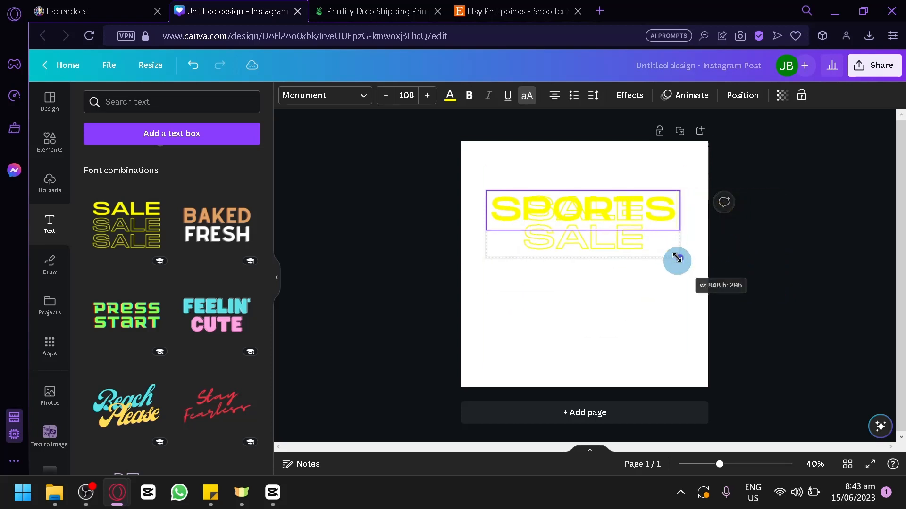
{"action": "left_click", "coordinate": [673, 210]}
{"action": "key", "text": "Return"}
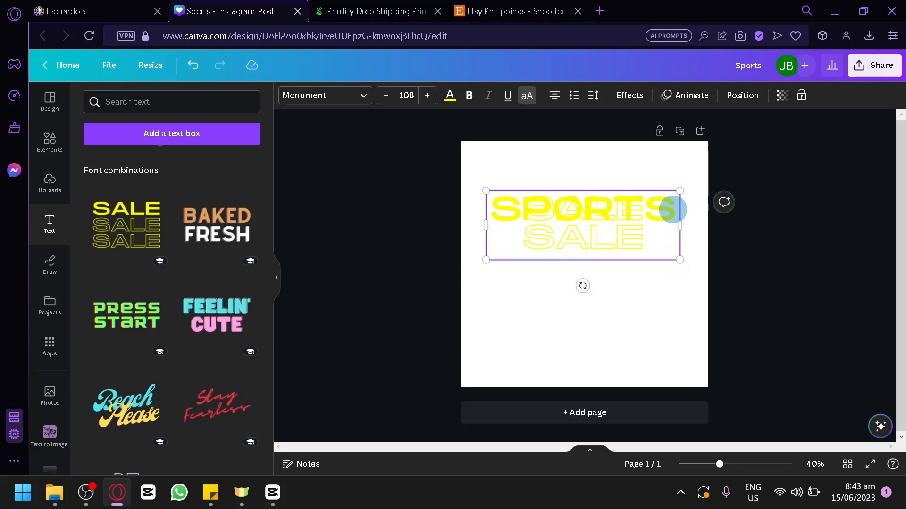
Undo the resizing and the SPORTS text change, and select the middle outlined SALE line
{"action": "key", "text": "ctrl+z"}
{"action": "key", "text": "ctrl+z"}
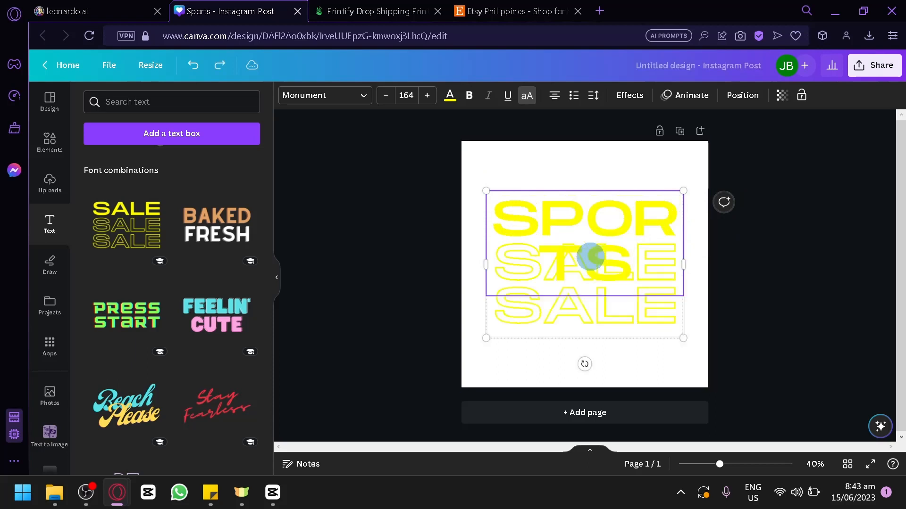
{"action": "key", "text": "ctrl+z"}
{"action": "left_click", "coordinate": [578, 280]}
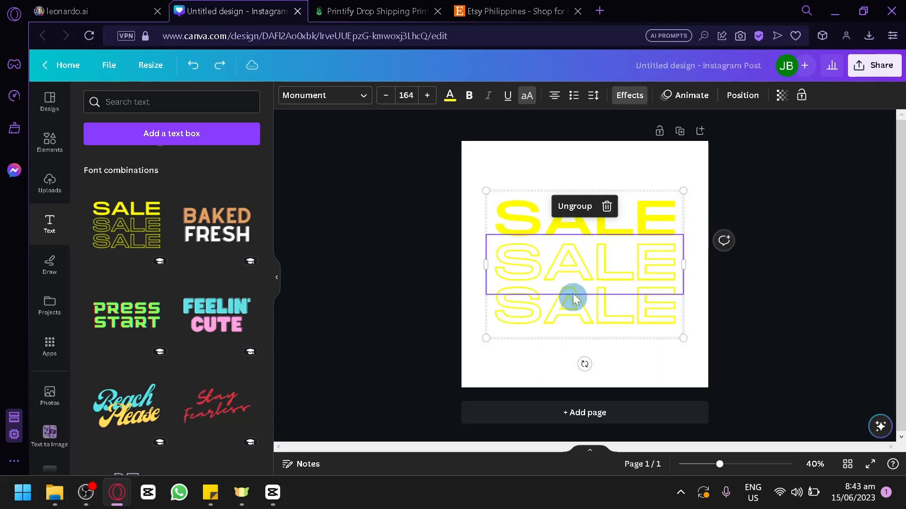
Delete all three yellow SALE lines to leave the page blank
{"action": "left_click", "coordinate": [607, 207]}
{"action": "left_click", "coordinate": [618, 214]}
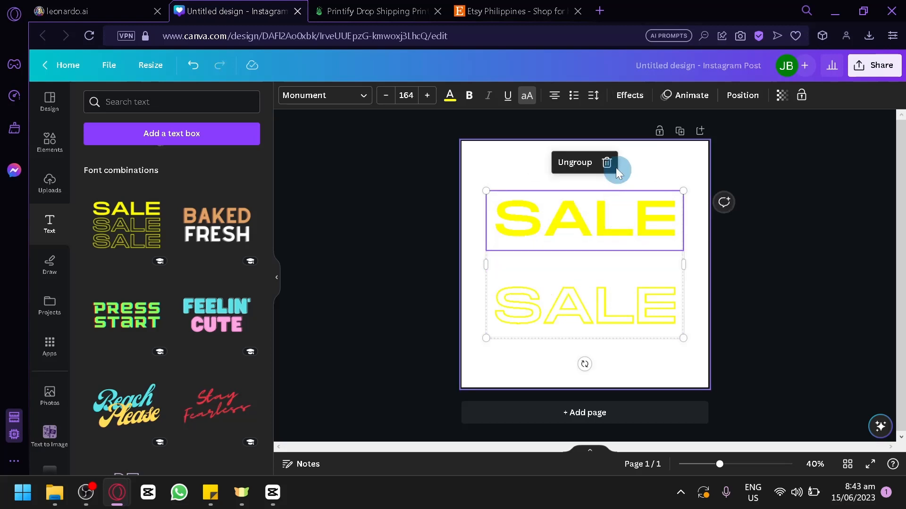
{"action": "left_click", "coordinate": [606, 162]}
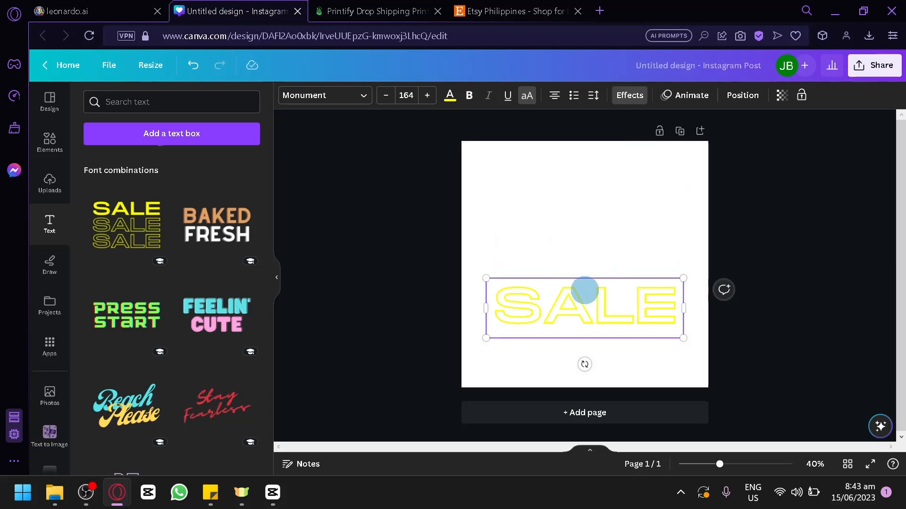
{"action": "left_click", "coordinate": [590, 253]}
{"action": "left_click", "coordinate": [607, 304]}
{"action": "left_click", "coordinate": [585, 253]}
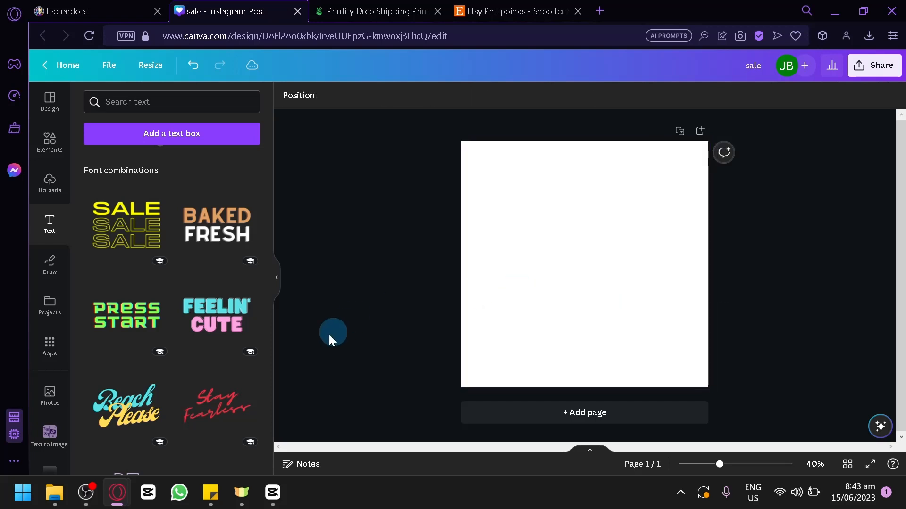
Add the red "Stay Fearless" font combination to the page and replace the word "Stay" with "Sports"
{"action": "left_click", "coordinate": [198, 397]}
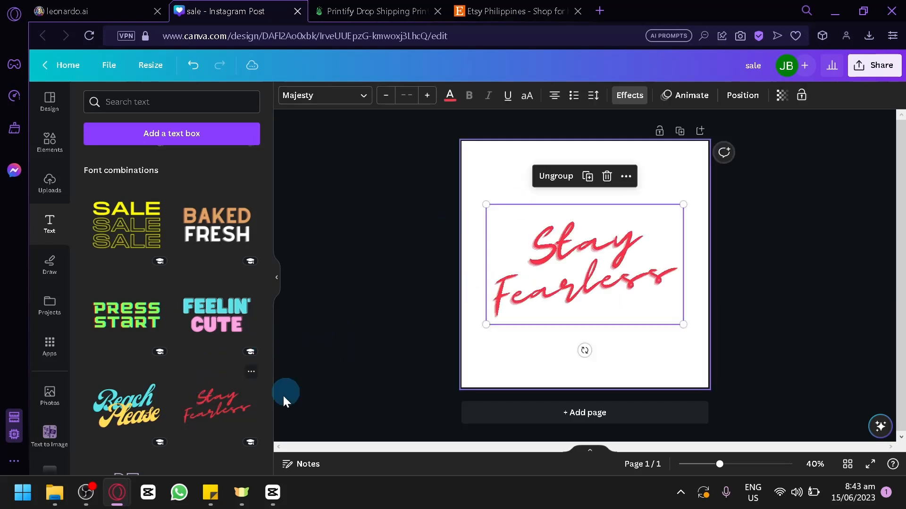
{"action": "double_click", "coordinate": [608, 246]}
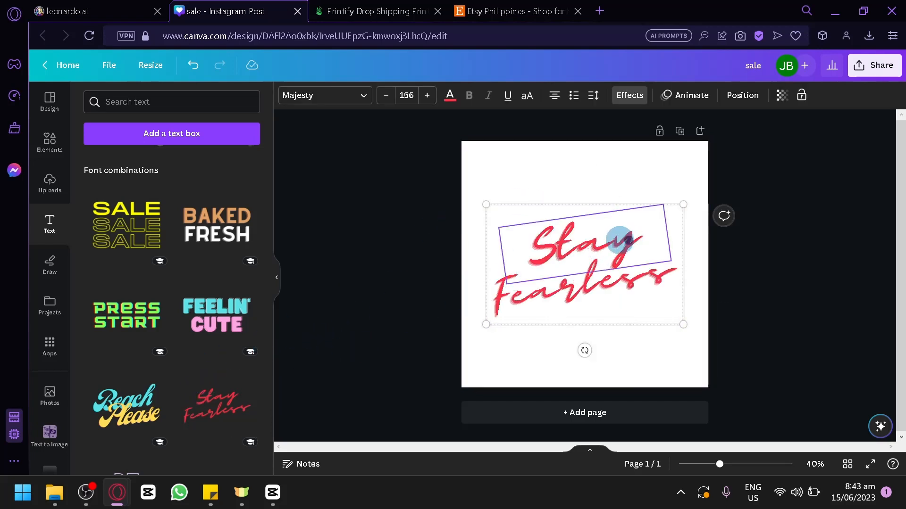
{"action": "left_click_drag", "start_coordinate": [620, 238], "coordinate": [528, 242]}
{"action": "key", "text": "BackSpace"}
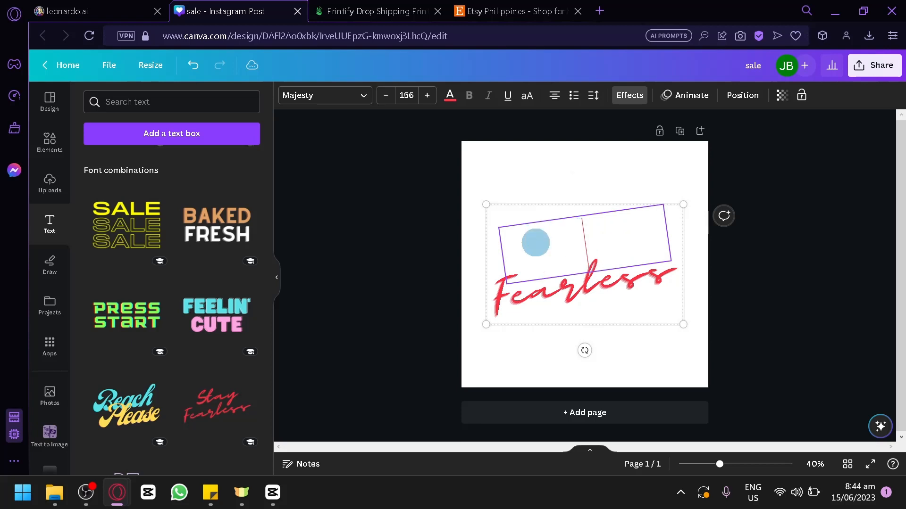
{"action": "type", "text": "Sports"}
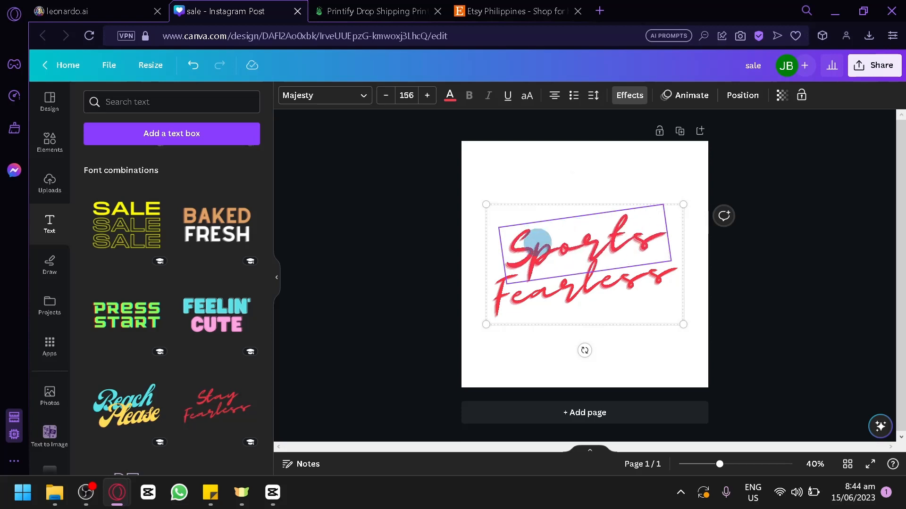
Replace the word "Fearless" in the red script text group with "Bike"
{"action": "double_click", "coordinate": [575, 286]}
{"action": "key", "text": "ctrl+a"}
{"action": "key", "text": "BackSpace"}
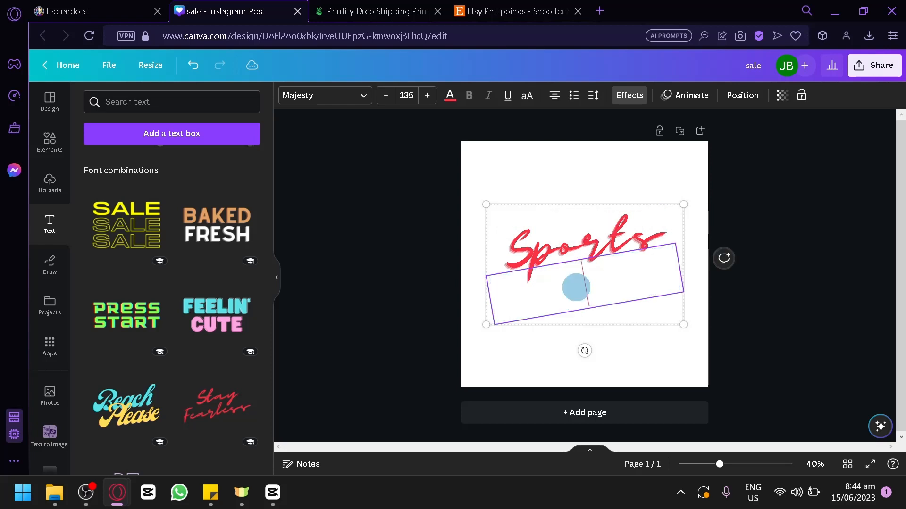
{"action": "type", "text": "Bike"}
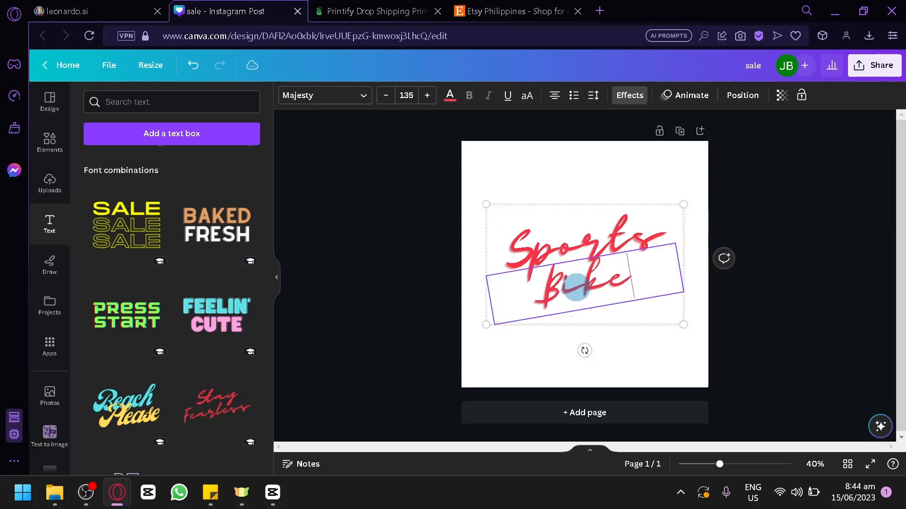
{"action": "left_click", "coordinate": [623, 335]}
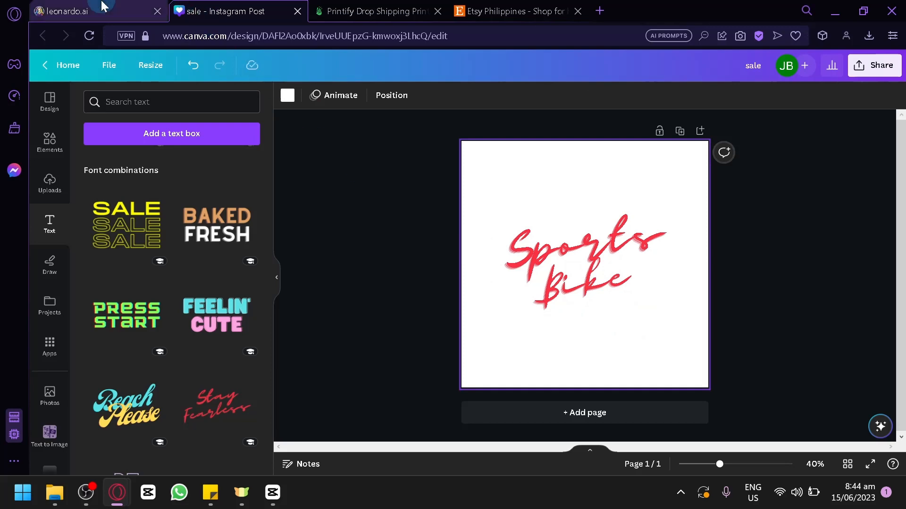
Switch to Leonardo.Ai to check the sportsbike's upscaling progress, with a brief look at the Printify backpack editor
{"action": "left_click", "coordinate": [163, 19]}
{"action": "mouse_move", "coordinate": [860, 112]}
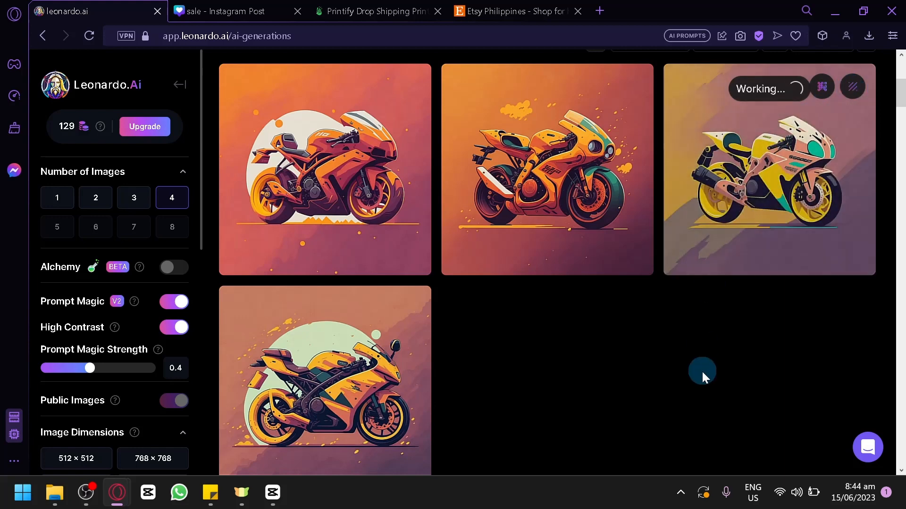
{"action": "scroll", "coordinate": [702, 373], "scroll_direction": "up", "scroll_amount": 2}
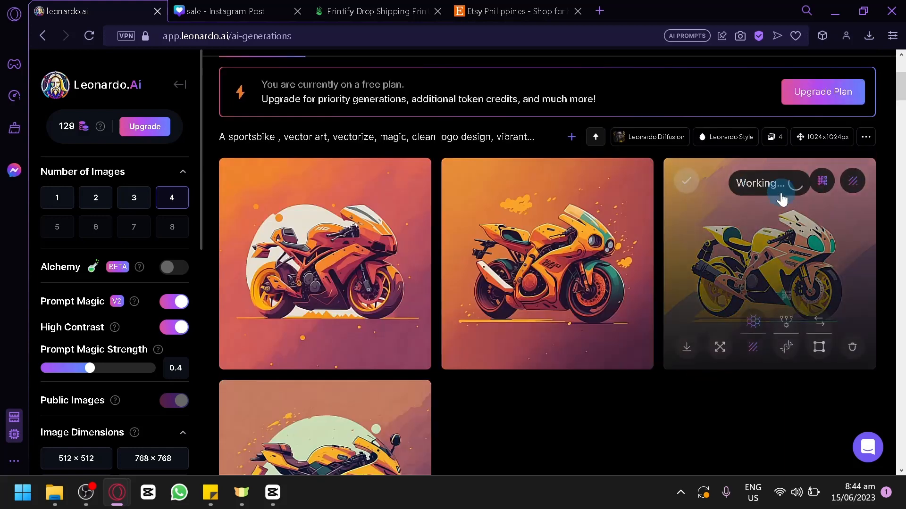
{"action": "left_click", "coordinate": [383, 6]}
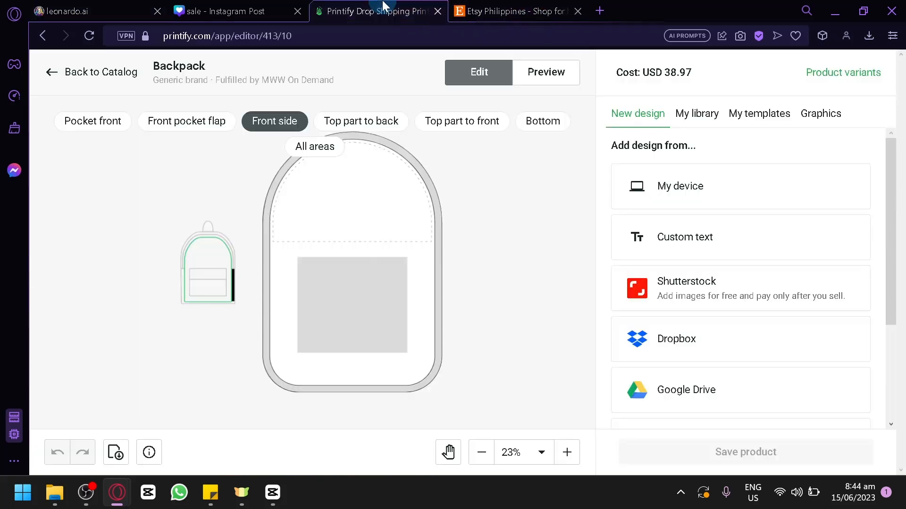
{"action": "left_click", "coordinate": [95, 9]}
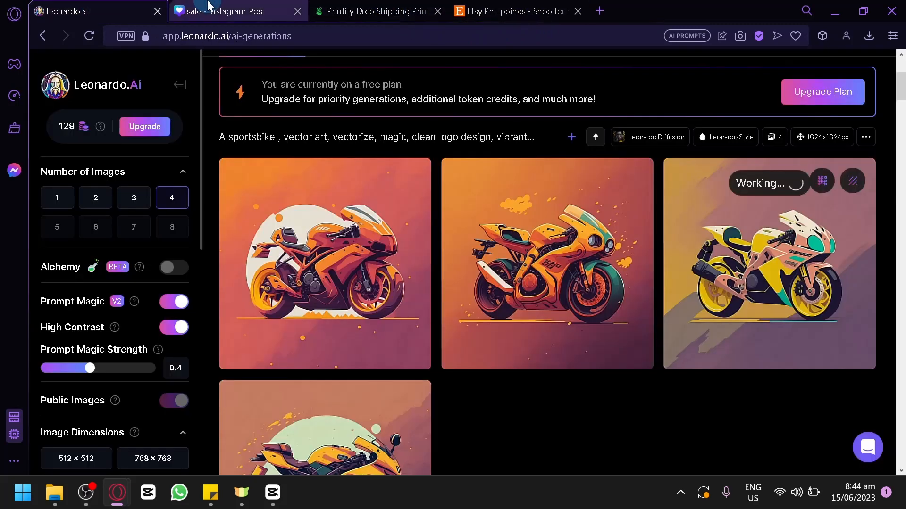
Download the pink-and-yellow sportsbike image from the Leonardo.Ai generations
{"action": "mouse_move", "coordinate": [795, 256]}
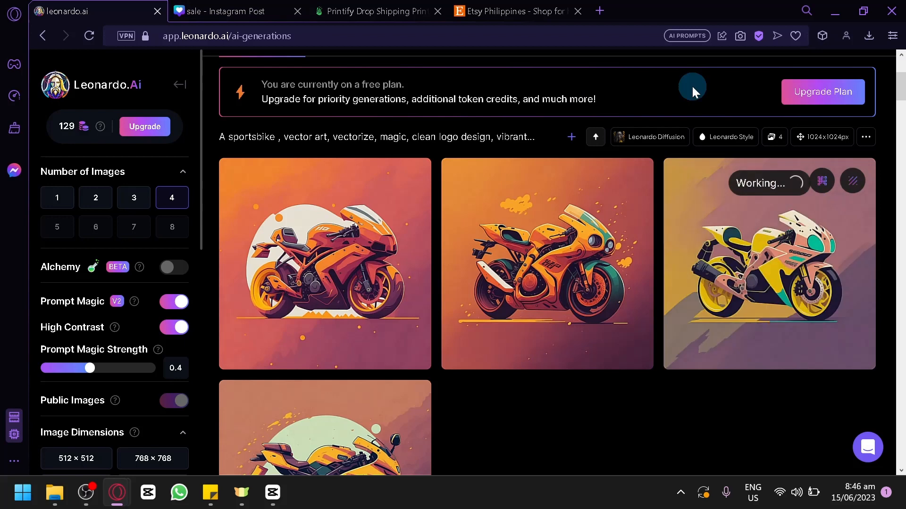
{"action": "mouse_move", "coordinate": [711, 297]}
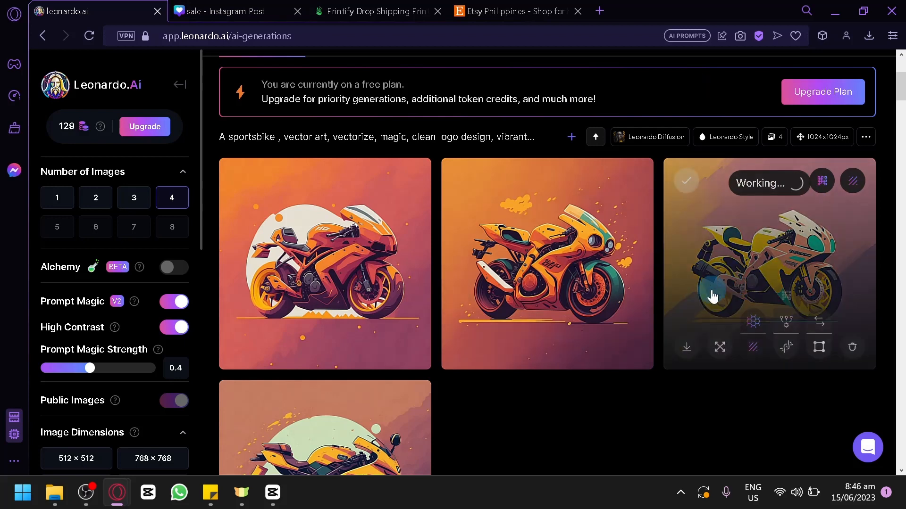
{"action": "left_click", "coordinate": [690, 349]}
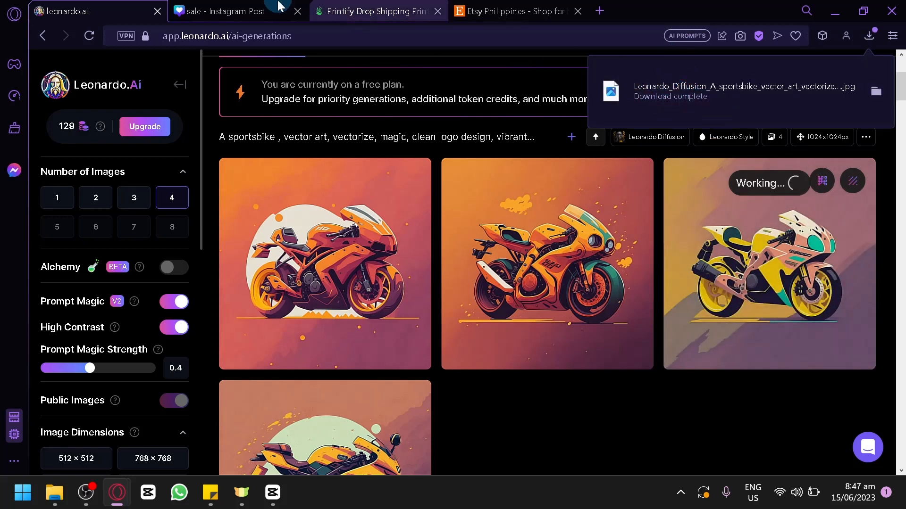
Switch to the Canva design and place the downloaded sportsbike JPG on the page
{"action": "left_click", "coordinate": [226, 11]}
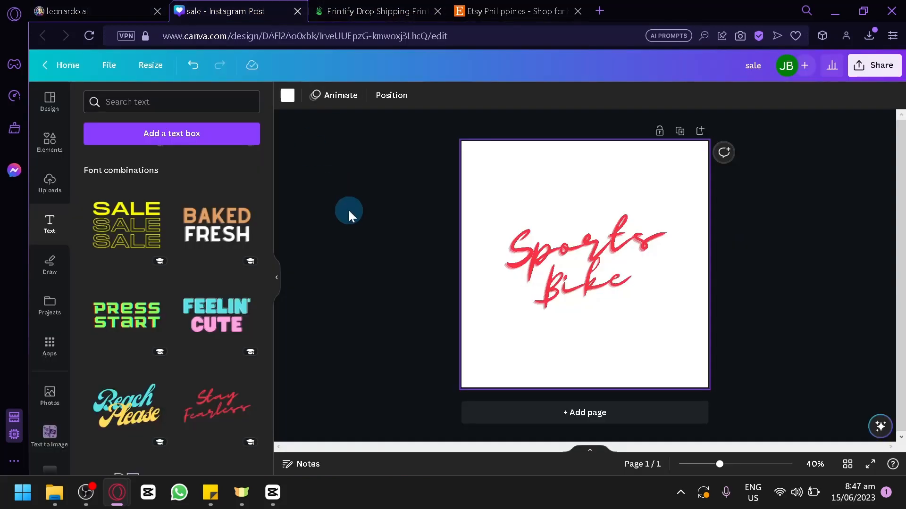
{"action": "left_click", "coordinate": [868, 36]}
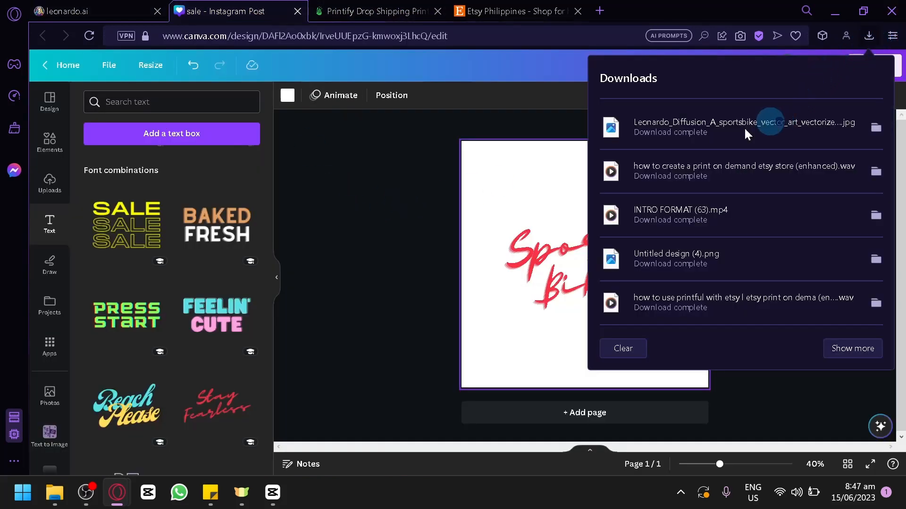
{"action": "left_click_drag", "start_coordinate": [750, 125], "coordinate": [540, 202]}
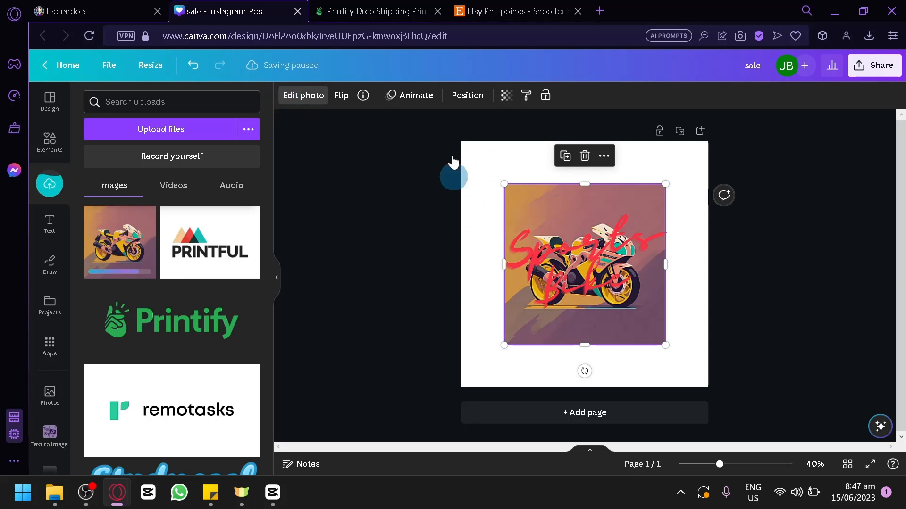
Remove the sportsbike photo's background with BG Remover, and enlarge the image around the middle of the page
{"action": "left_click", "coordinate": [310, 108]}
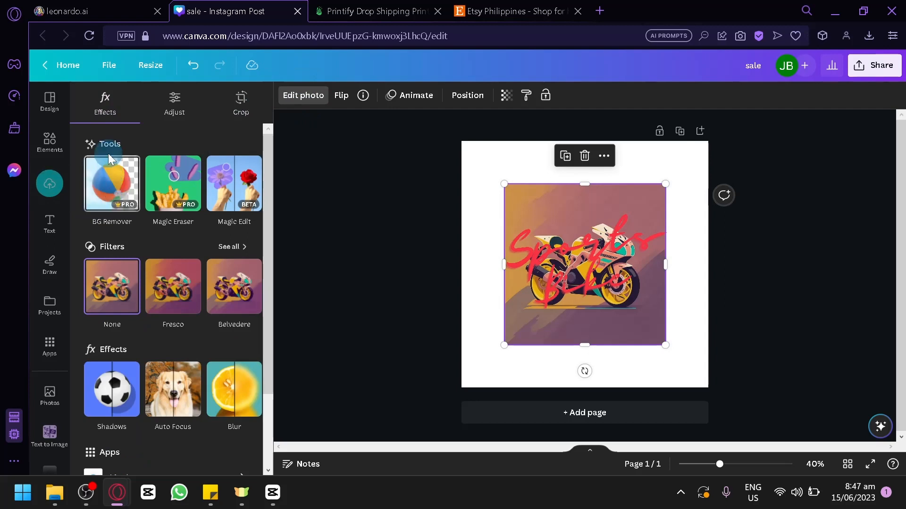
{"action": "left_click", "coordinate": [133, 179]}
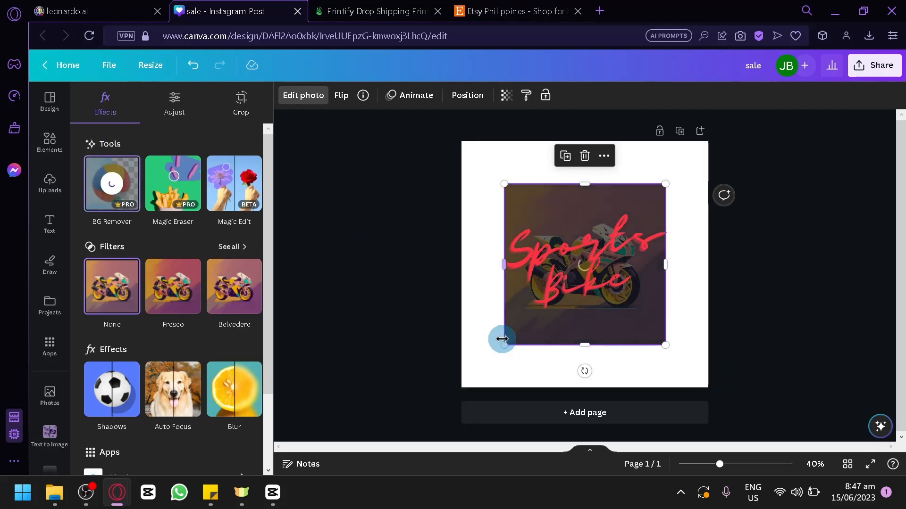
{"action": "left_click_drag", "start_coordinate": [501, 338], "coordinate": [443, 406]}
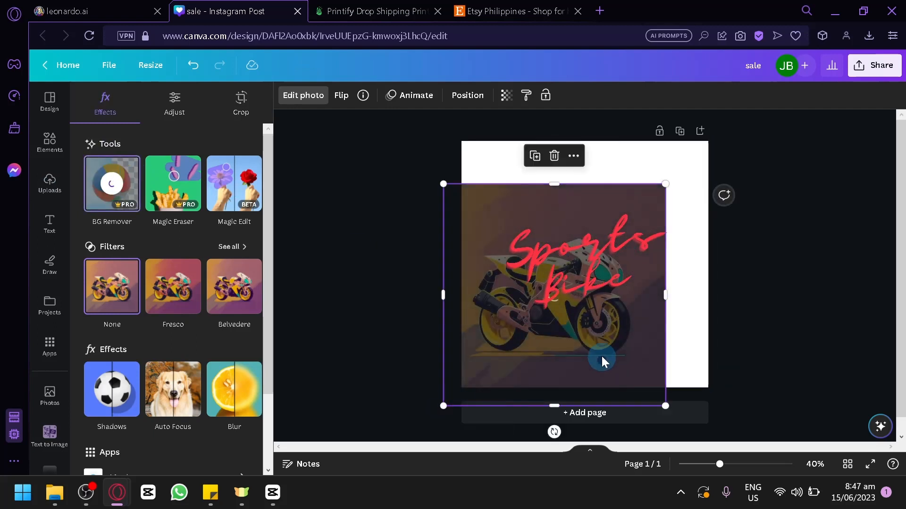
{"action": "left_click_drag", "start_coordinate": [603, 362], "coordinate": [637, 323]}
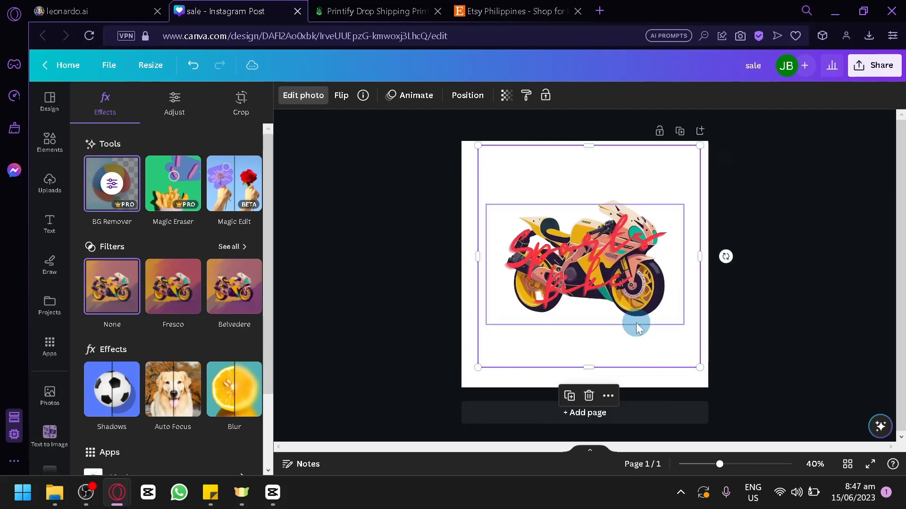
Send the red "Sports Bike" text group to the back, behind the motorcycle
{"action": "left_click", "coordinate": [587, 276]}
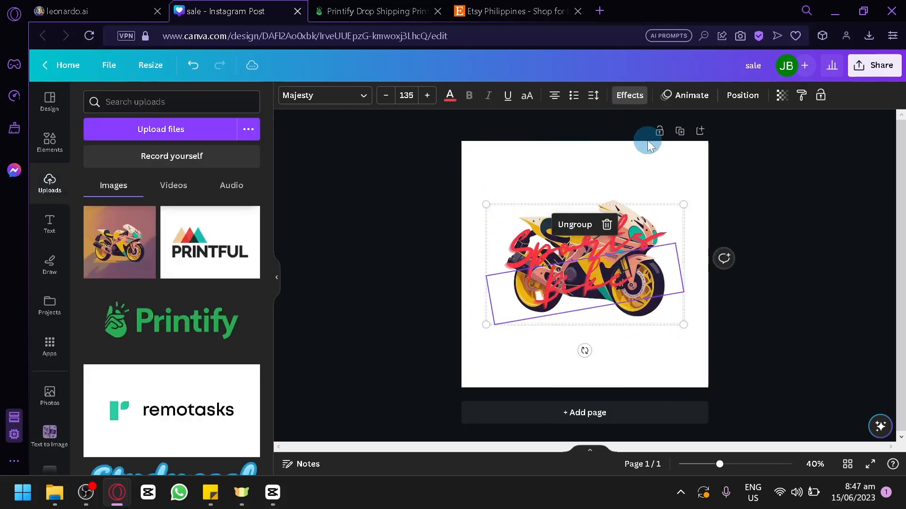
{"action": "left_click", "coordinate": [670, 171]}
{"action": "left_click", "coordinate": [604, 245]}
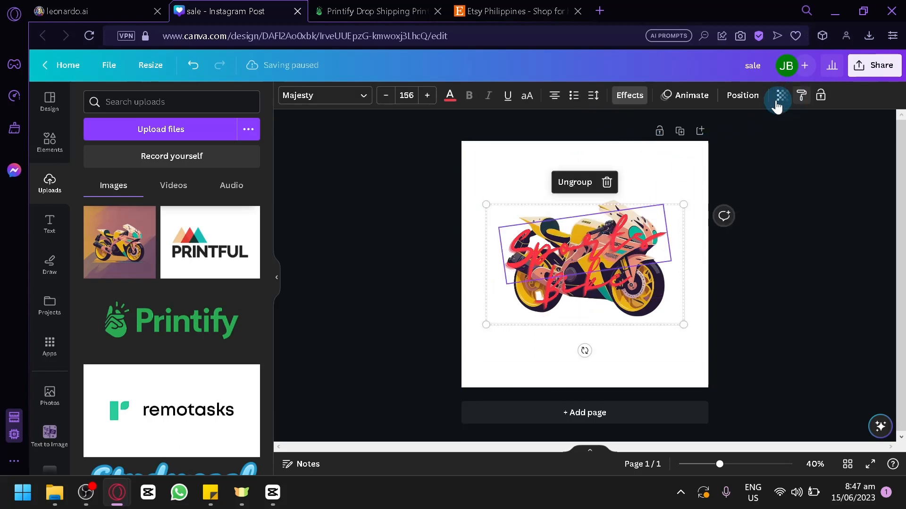
{"action": "left_click", "coordinate": [735, 98]}
{"action": "left_click", "coordinate": [235, 145]}
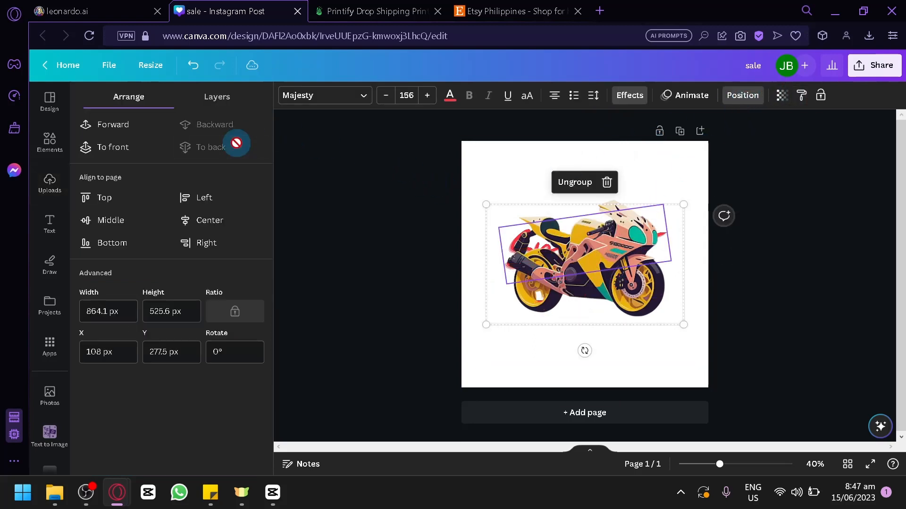
Enlarge the "Sports Bike" text group to about 1320 by 803 px and center it on the page
{"action": "left_click_drag", "start_coordinate": [683, 205], "coordinate": [787, 142]}
{"action": "left_click_drag", "start_coordinate": [656, 241], "coordinate": [603, 269]}
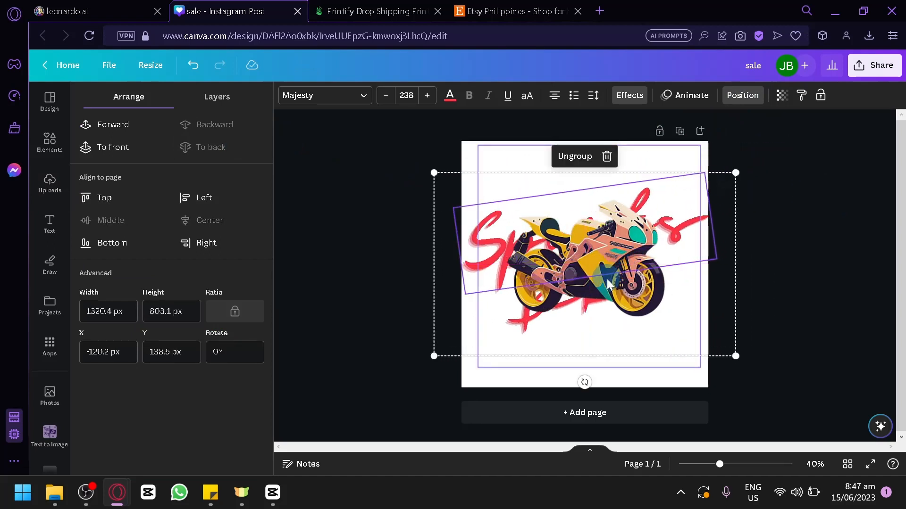
{"action": "left_click", "coordinate": [666, 396]}
{"action": "left_click", "coordinate": [839, 344]}
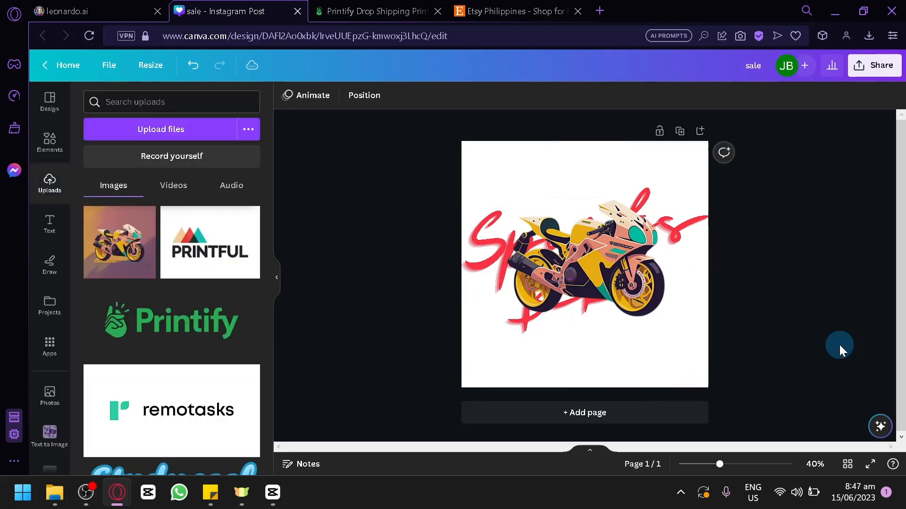
Shrink the motorcycle image and center it horizontally over the "Sports Bike" text
{"action": "left_click_drag", "start_coordinate": [669, 203], "coordinate": [655, 217]}
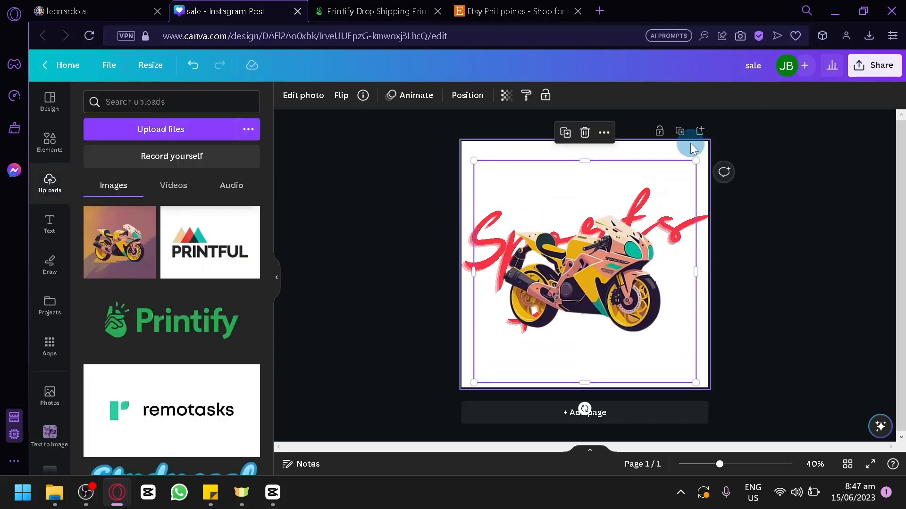
{"action": "left_click_drag", "start_coordinate": [695, 166], "coordinate": [666, 198]}
{"action": "left_click_drag", "start_coordinate": [610, 288], "coordinate": [622, 264]}
{"action": "left_click_drag", "start_coordinate": [676, 157], "coordinate": [646, 196]}
{"action": "left_click_drag", "start_coordinate": [575, 300], "coordinate": [598, 281]}
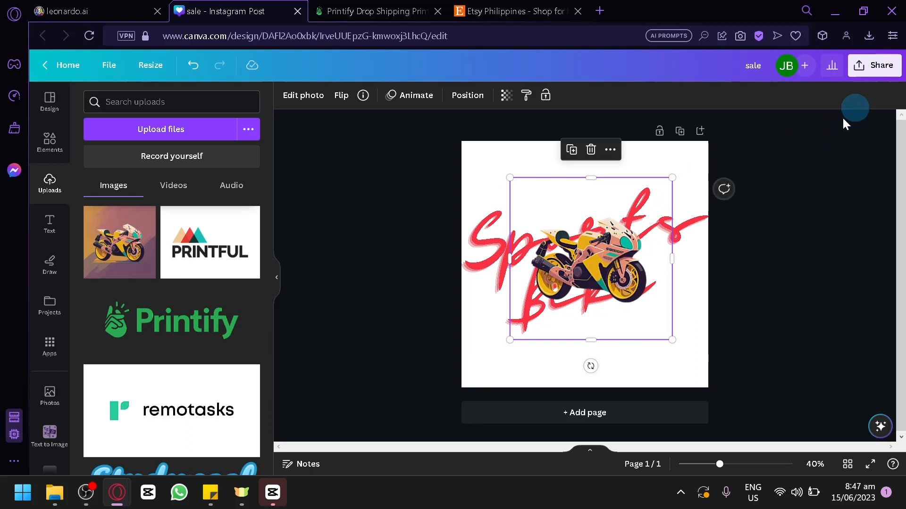
{"action": "left_click_drag", "start_coordinate": [592, 250], "coordinate": [586, 248]}
Download the design as a 1,080 × 1,080 px PNG and switch to the Printify backpack editor
{"action": "left_click", "coordinate": [884, 80]}
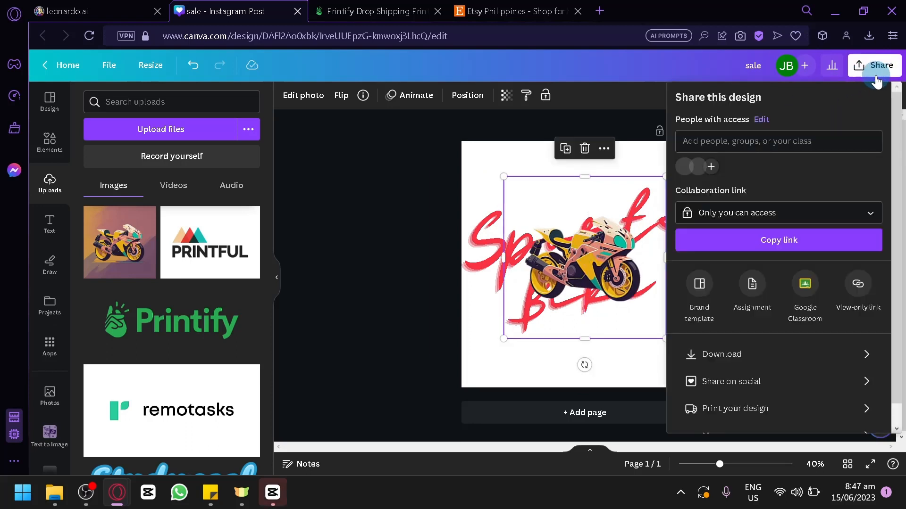
{"action": "left_click", "coordinate": [748, 362]}
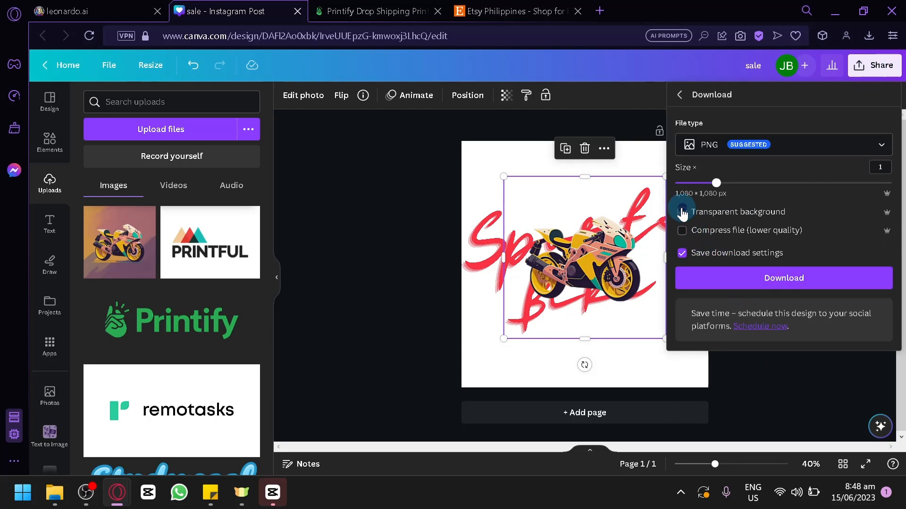
{"action": "left_click", "coordinate": [706, 283]}
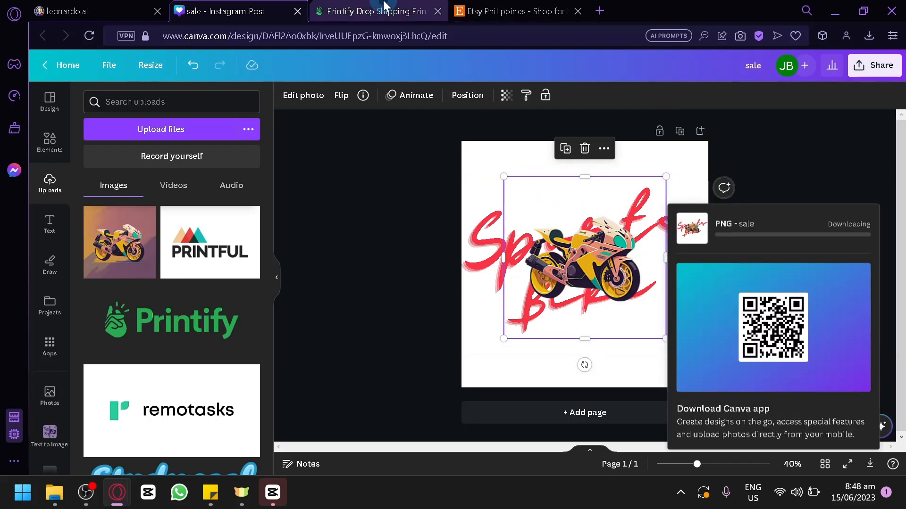
{"action": "left_click", "coordinate": [383, 8]}
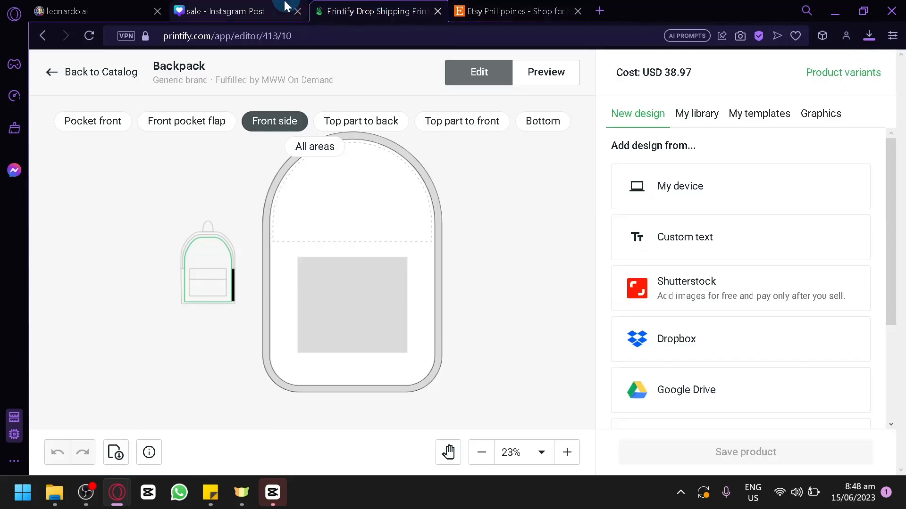
Add sale.png to the backpack's front side, move it up above the pocket area and preview the mockup
{"action": "left_click_drag", "start_coordinate": [611, 91], "coordinate": [329, 250]}
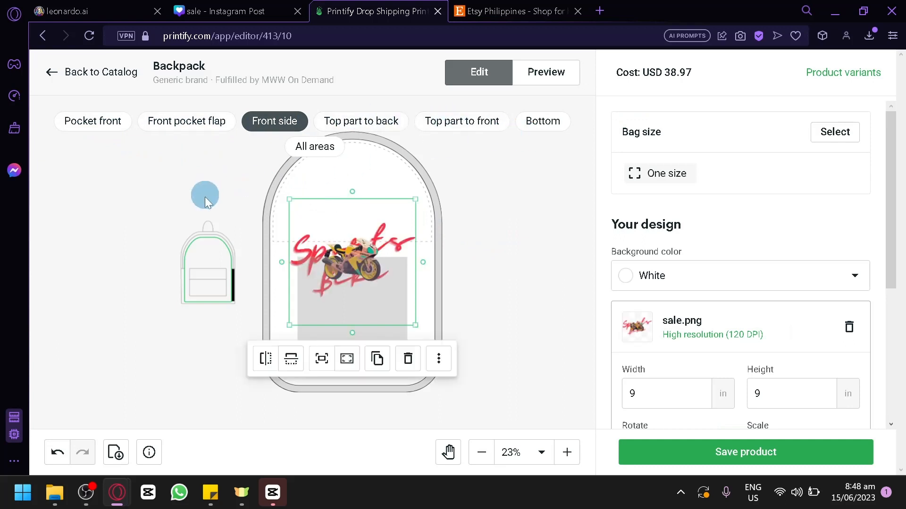
{"action": "left_click_drag", "start_coordinate": [366, 228], "coordinate": [364, 172]}
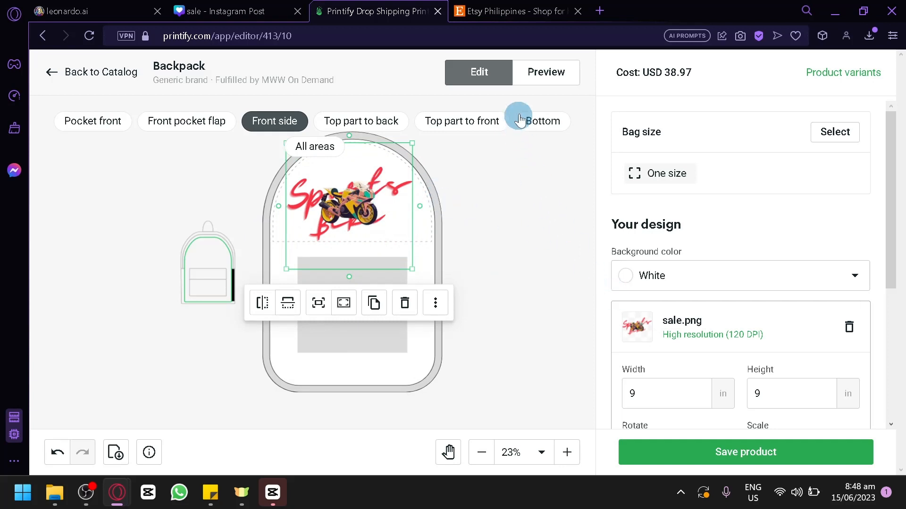
{"action": "left_click", "coordinate": [542, 72]}
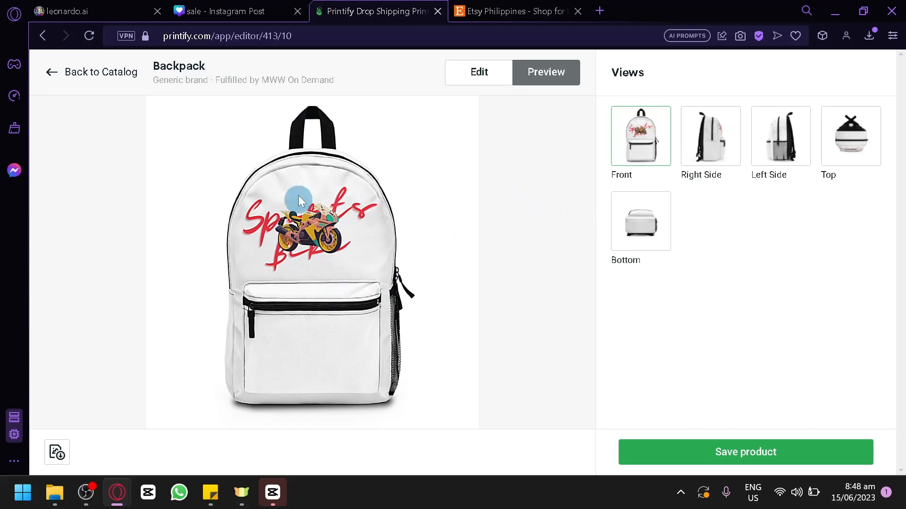
Save the backpack product and set its listing title to "Sports bike Backpack"
{"action": "left_click", "coordinate": [745, 449]}
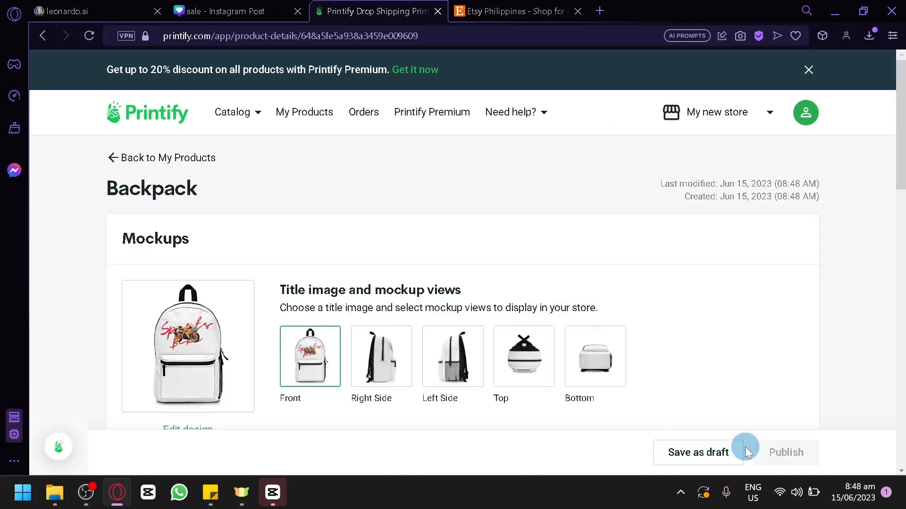
{"action": "scroll", "coordinate": [526, 285], "scroll_direction": "down", "scroll_amount": 5}
{"action": "scroll", "coordinate": [231, 283], "scroll_direction": "up", "scroll_amount": 4}
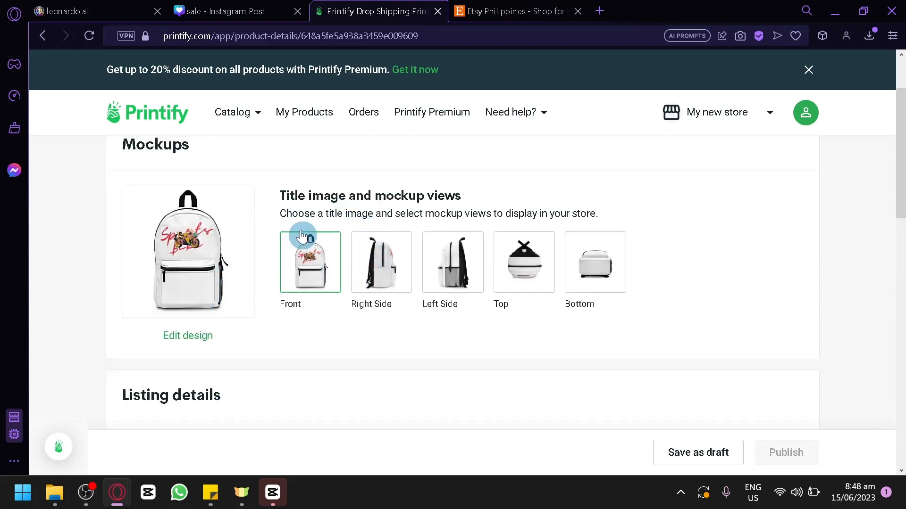
{"action": "scroll", "coordinate": [471, 242], "scroll_direction": "down", "scroll_amount": 7}
{"action": "scroll", "coordinate": [164, 247], "scroll_direction": "up", "scroll_amount": 2}
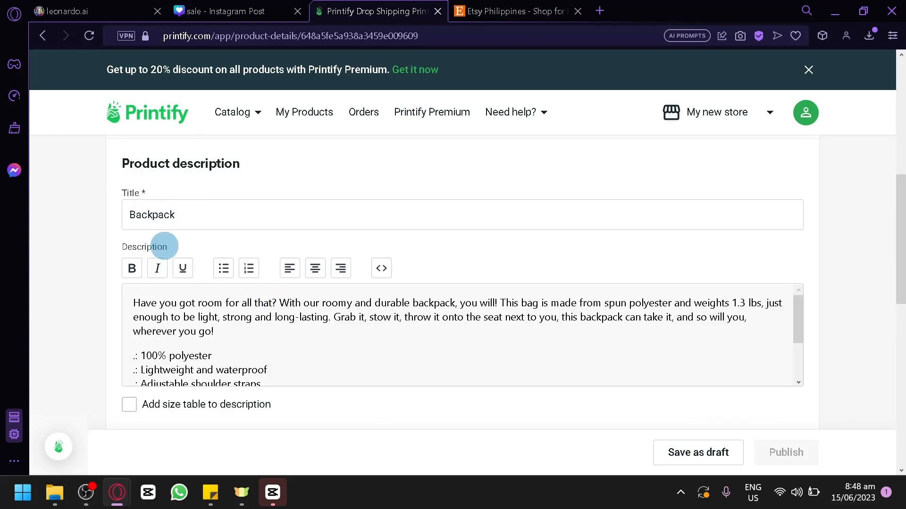
{"action": "left_click", "coordinate": [186, 214]}
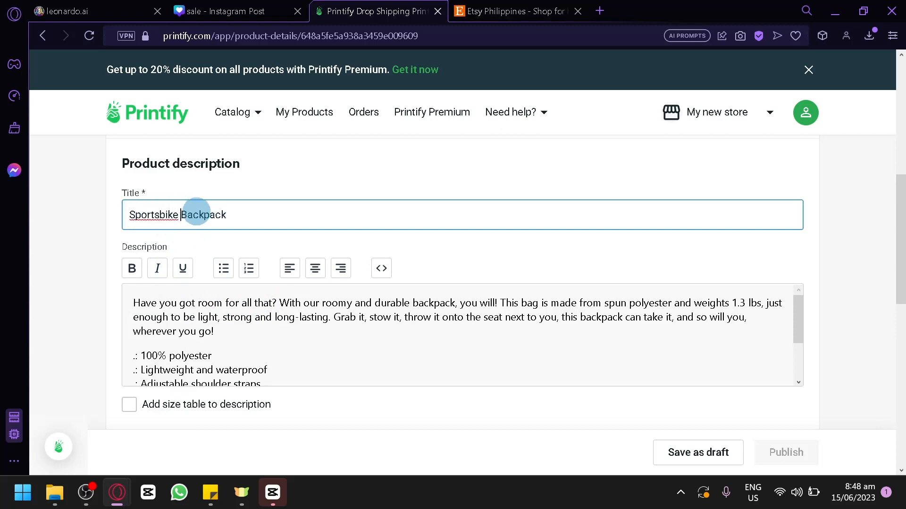
{"action": "left_click", "coordinate": [160, 214]}
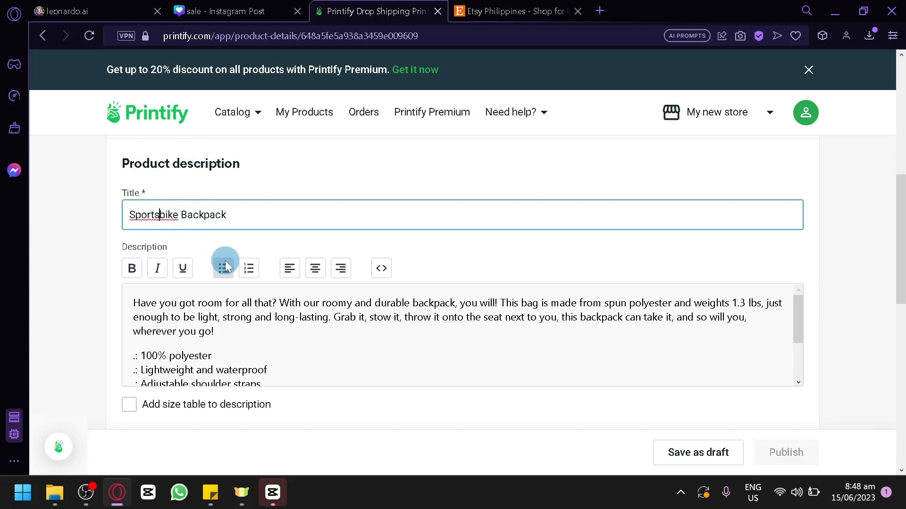
Add the size table to the product description in metric units
{"action": "left_click", "coordinate": [232, 312]}
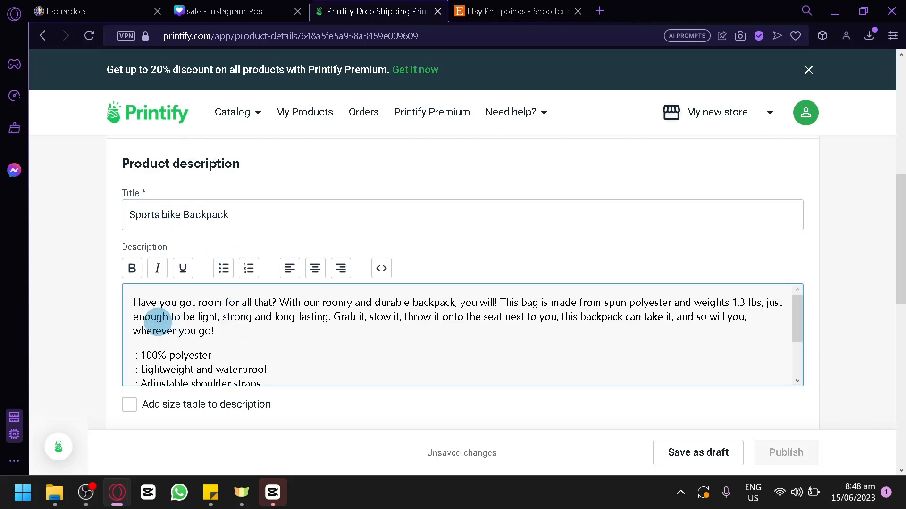
{"action": "scroll", "coordinate": [164, 330], "scroll_direction": "down", "scroll_amount": 3}
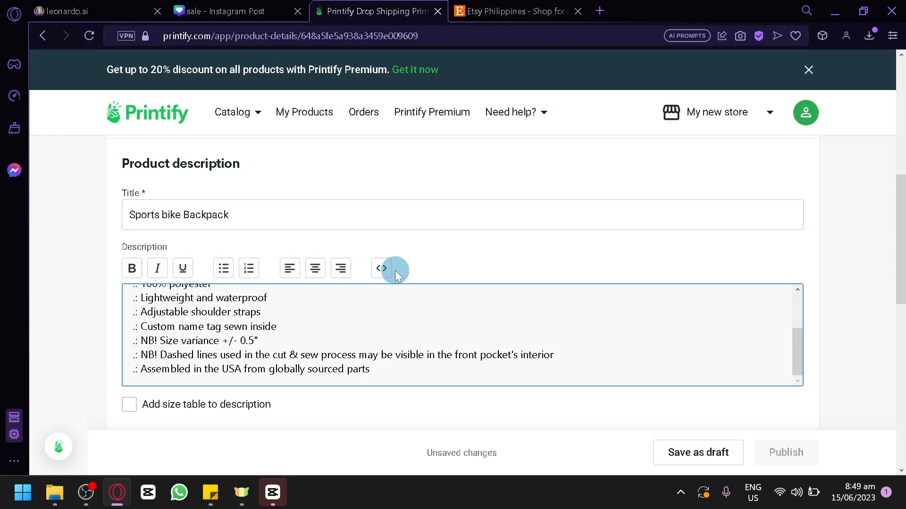
{"action": "scroll", "coordinate": [338, 330], "scroll_direction": "down", "scroll_amount": 4}
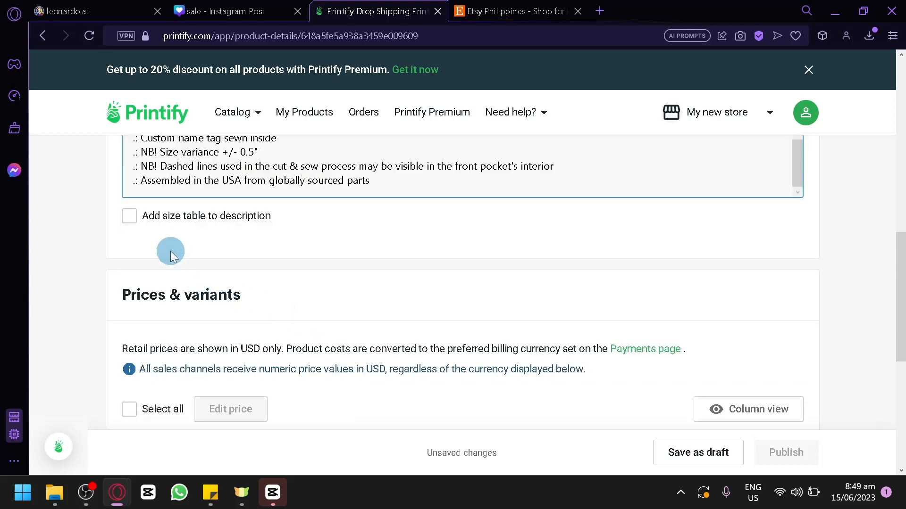
{"action": "left_click", "coordinate": [129, 216]}
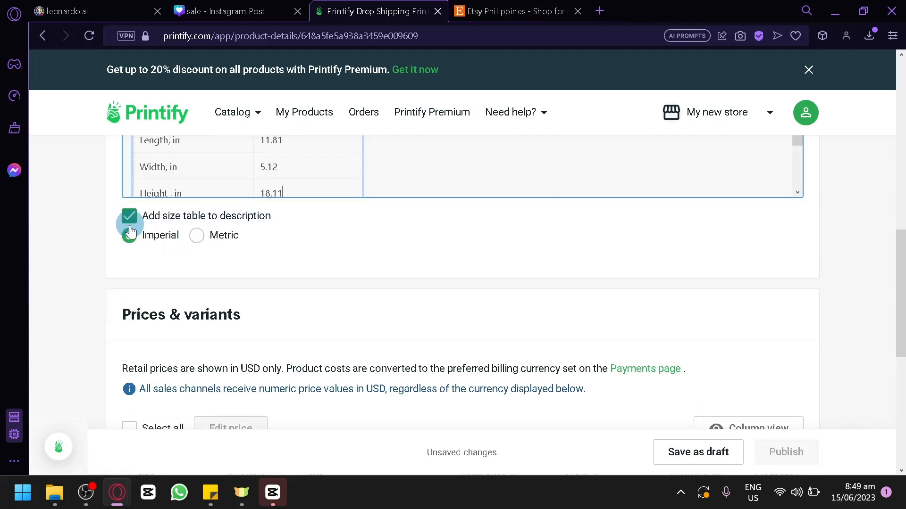
{"action": "scroll", "coordinate": [188, 264], "scroll_direction": "up", "scroll_amount": 4}
{"action": "scroll", "coordinate": [239, 361], "scroll_direction": "down", "scroll_amount": 2}
{"action": "left_click", "coordinate": [197, 424]}
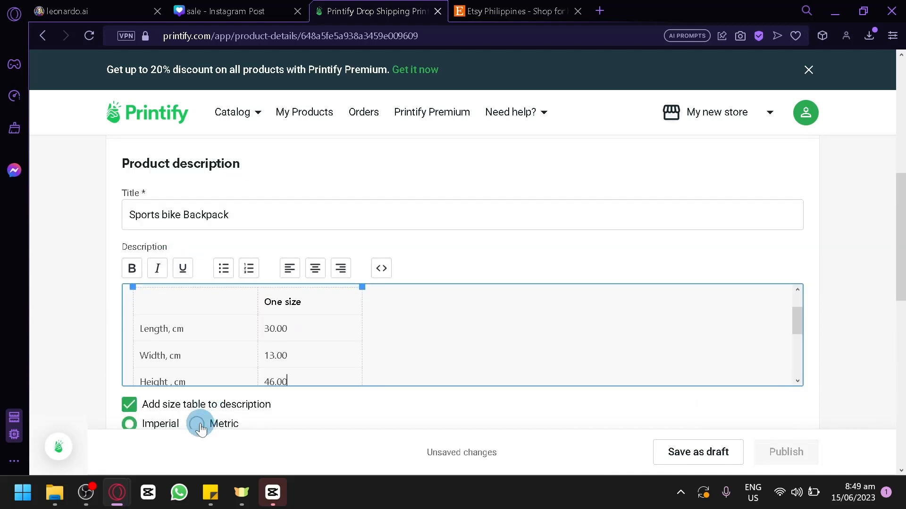
Select the One size variant in the product's prices and variants table
{"action": "scroll", "coordinate": [197, 330], "scroll_direction": "down", "scroll_amount": 8}
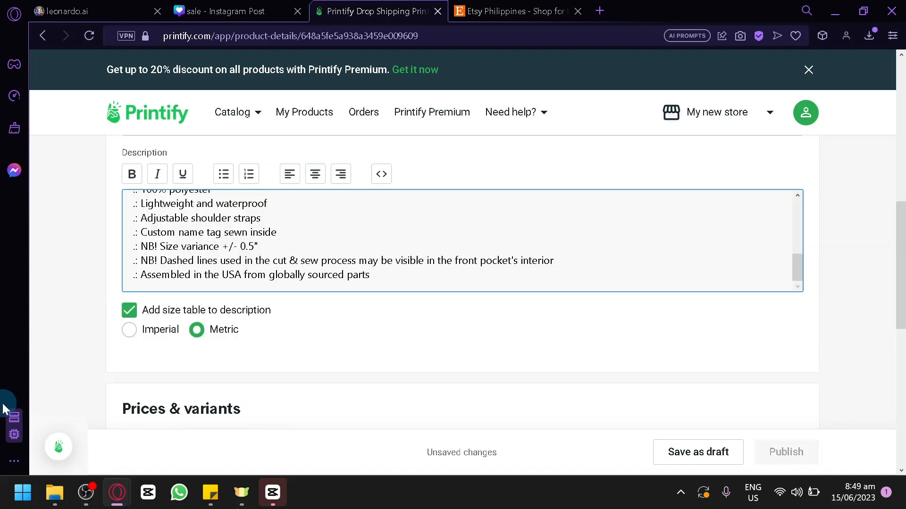
{"action": "scroll", "coordinate": [197, 243], "scroll_direction": "down", "scroll_amount": 2}
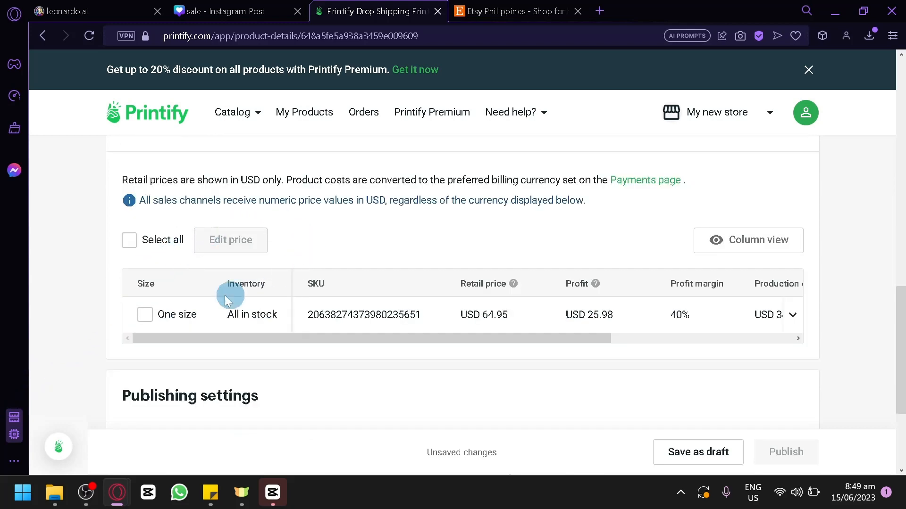
{"action": "left_click", "coordinate": [144, 314]}
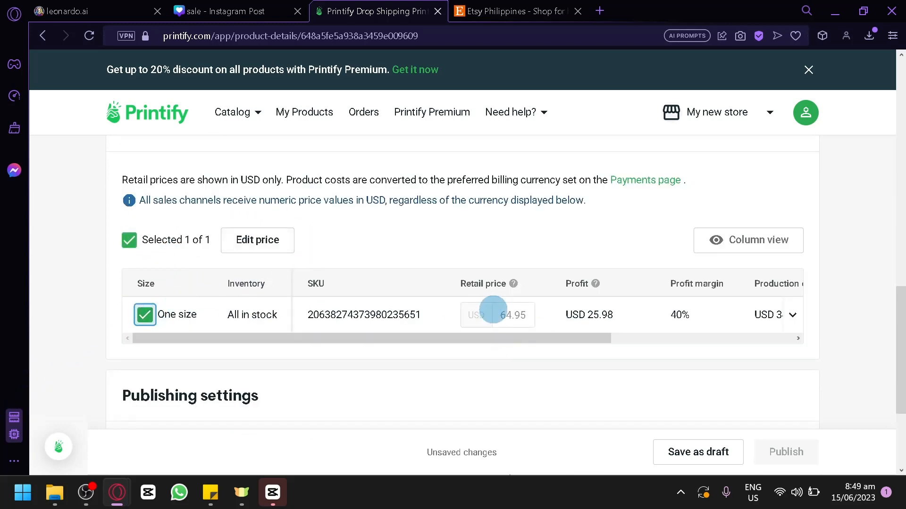
Start connecting a store for publishing the backpack by adding a new Etsy store, up to Etsy's sign-in page
{"action": "scroll", "coordinate": [359, 240], "scroll_direction": "down", "scroll_amount": 3}
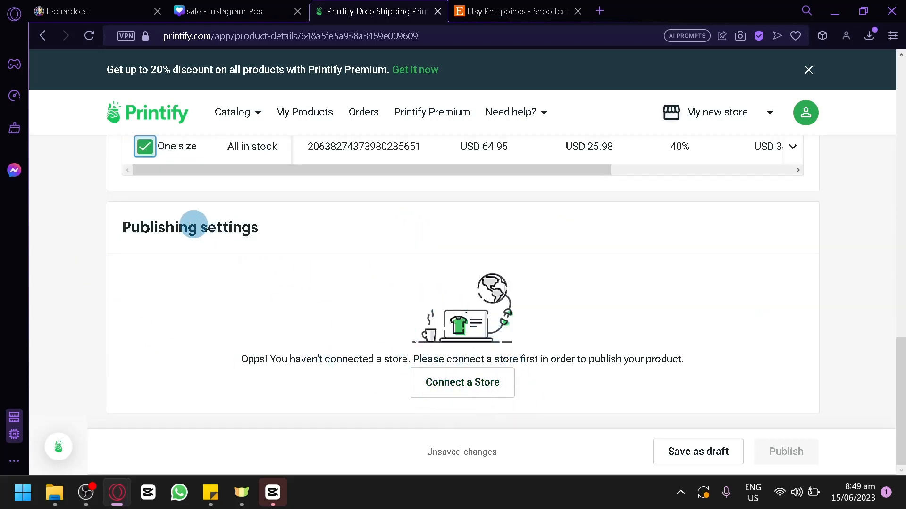
{"action": "left_click", "coordinate": [460, 395]}
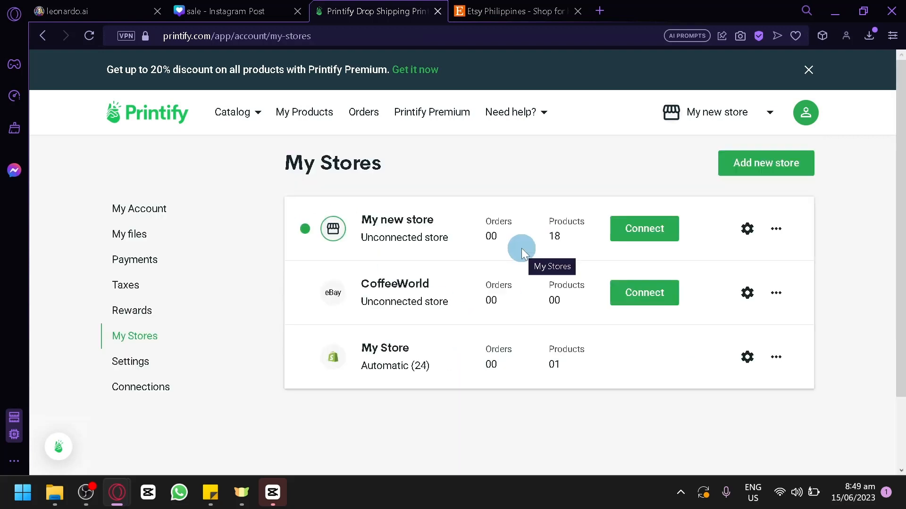
{"action": "left_click", "coordinate": [775, 173]}
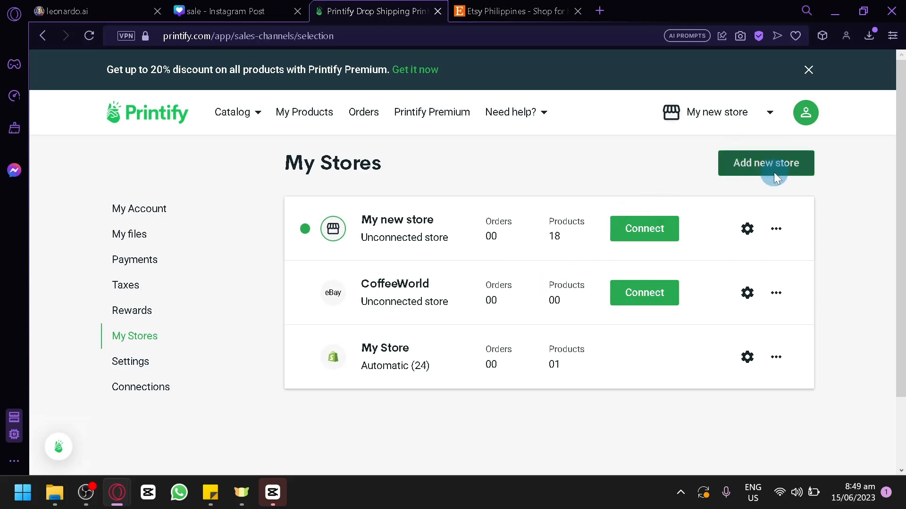
{"action": "scroll", "coordinate": [158, 378], "scroll_direction": "down", "scroll_amount": 5}
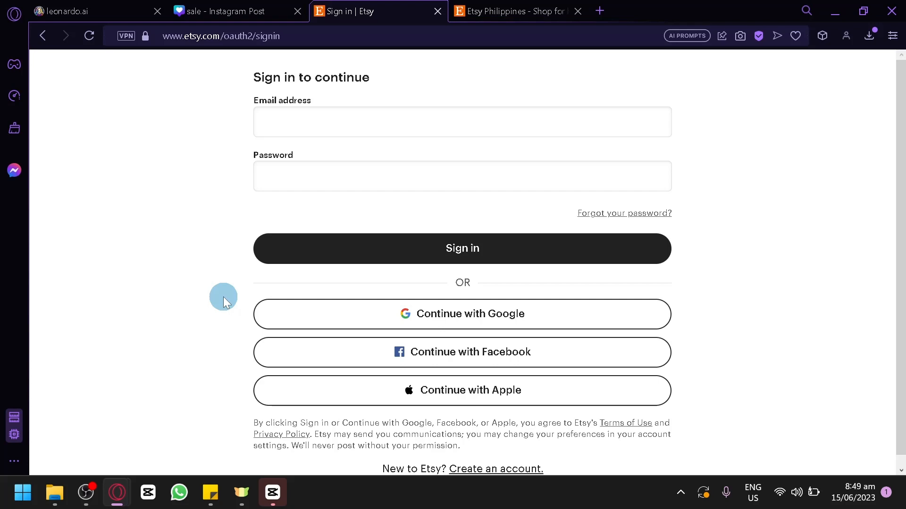
{"action": "left_click", "coordinate": [87, 7]}
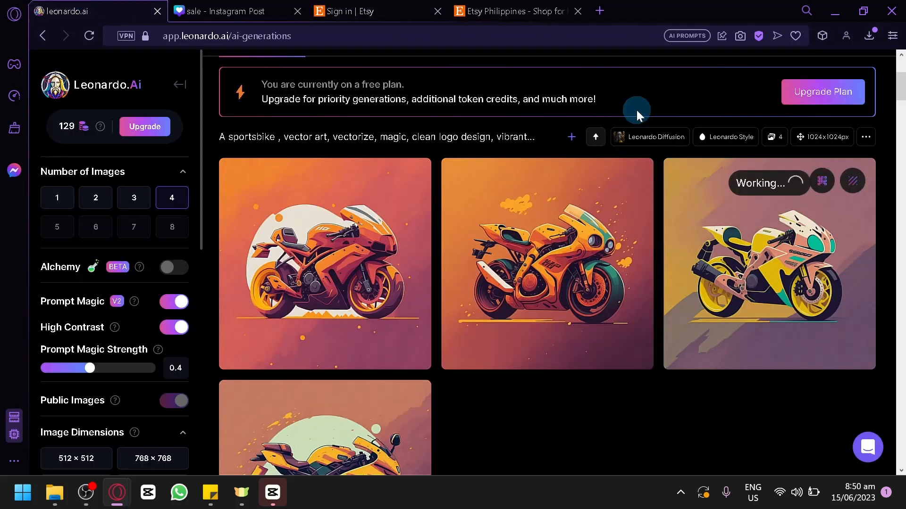
{"action": "left_click", "coordinate": [410, 7]}
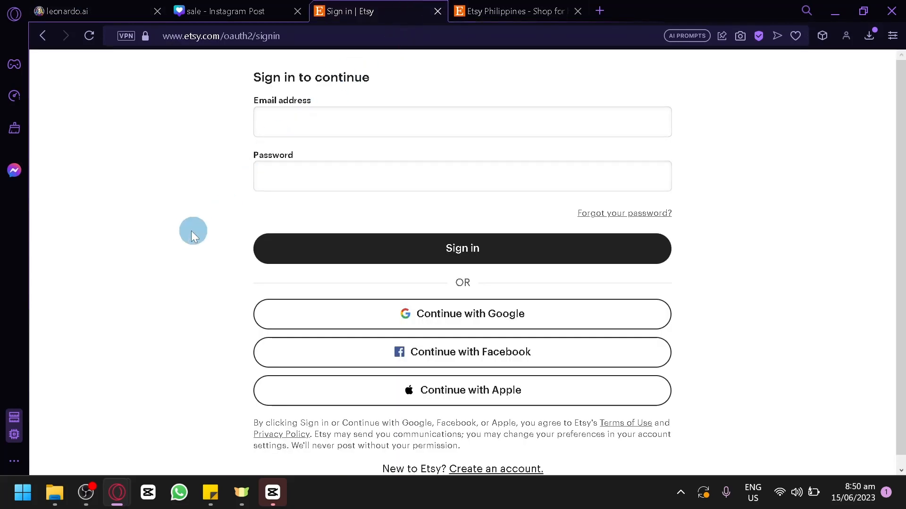